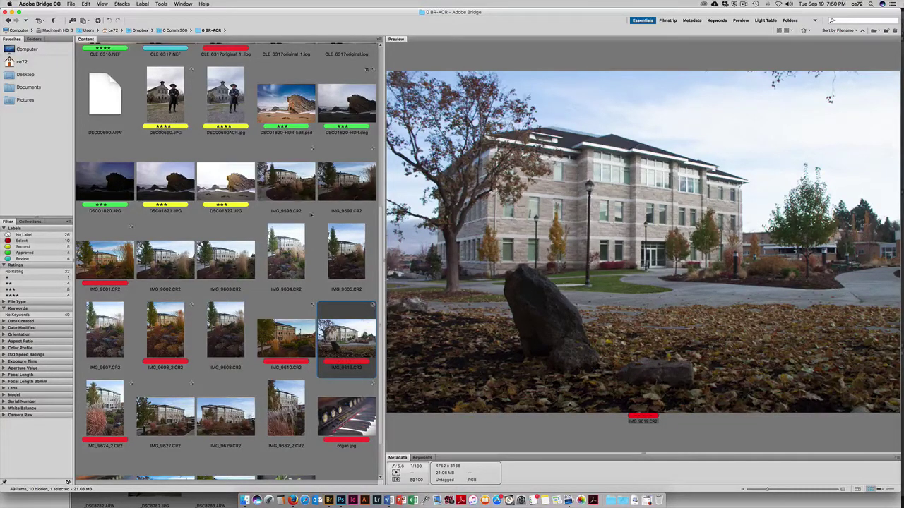
Step: Open the raw photo IMG_9619.CR2 of the stone building and leafy foreground in Camera Raw
click(161, 183)
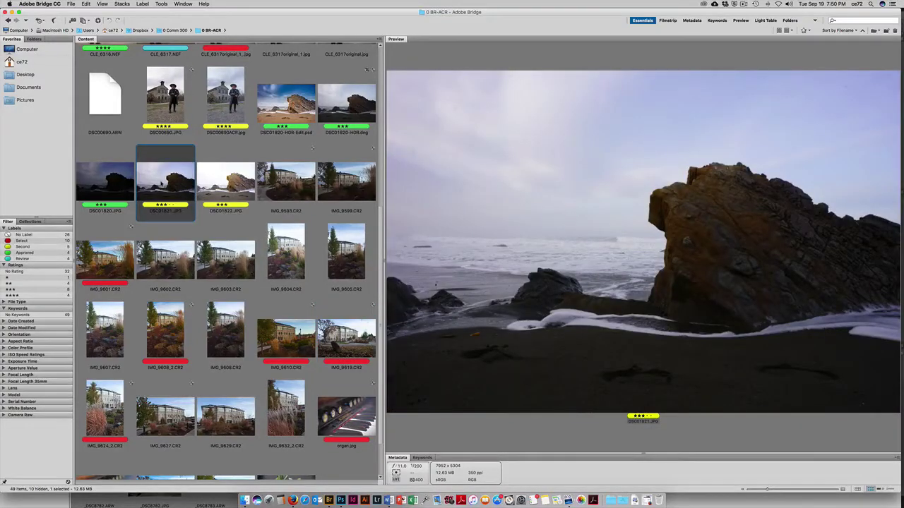
click(344, 346)
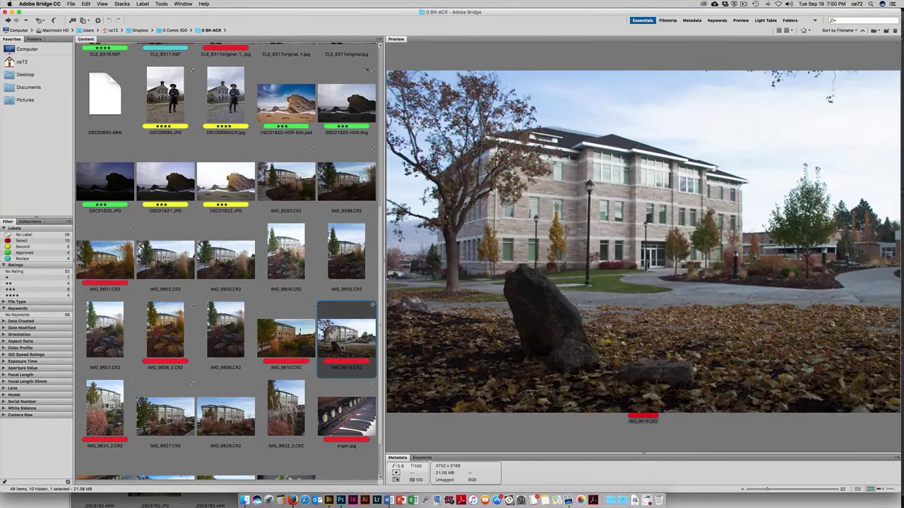
double_click(341, 347)
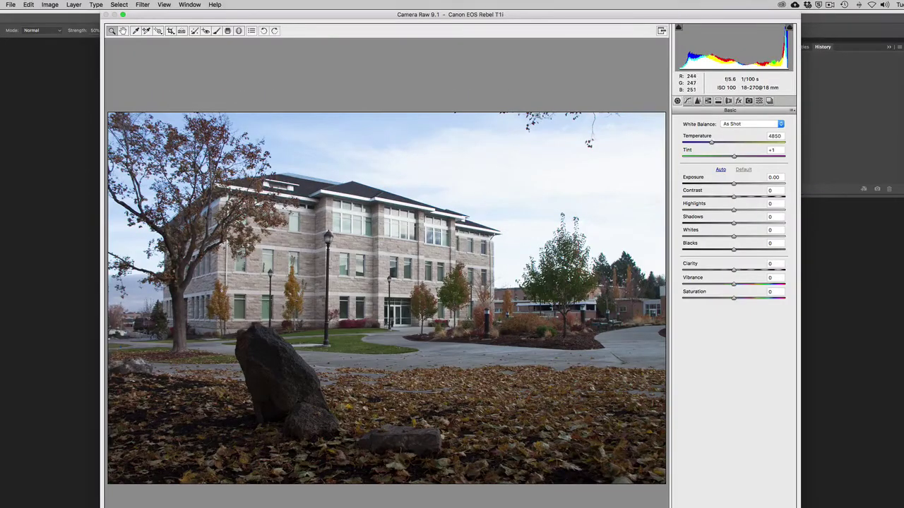
Step: Warm the photo's white balance to a temperature of 6300 and lower the exposure to -0.55
click(728, 143)
drag(729, 143, 726, 143)
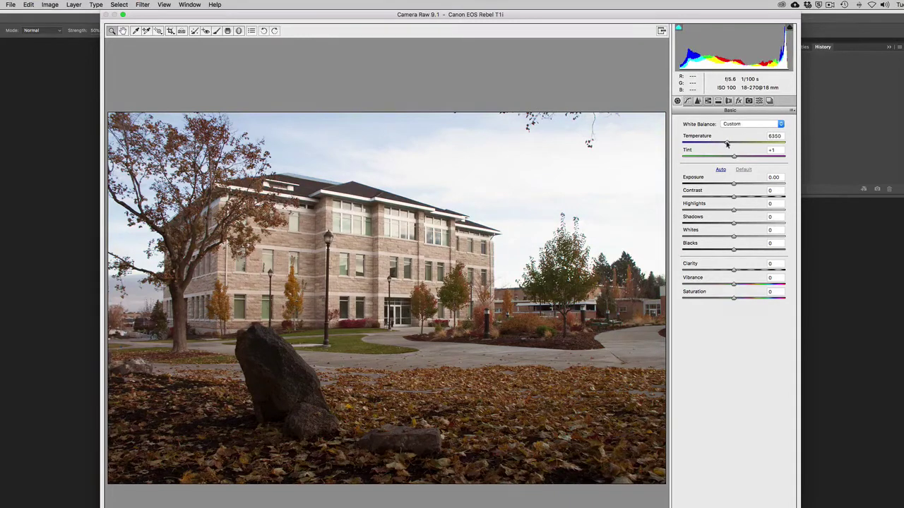
click(728, 184)
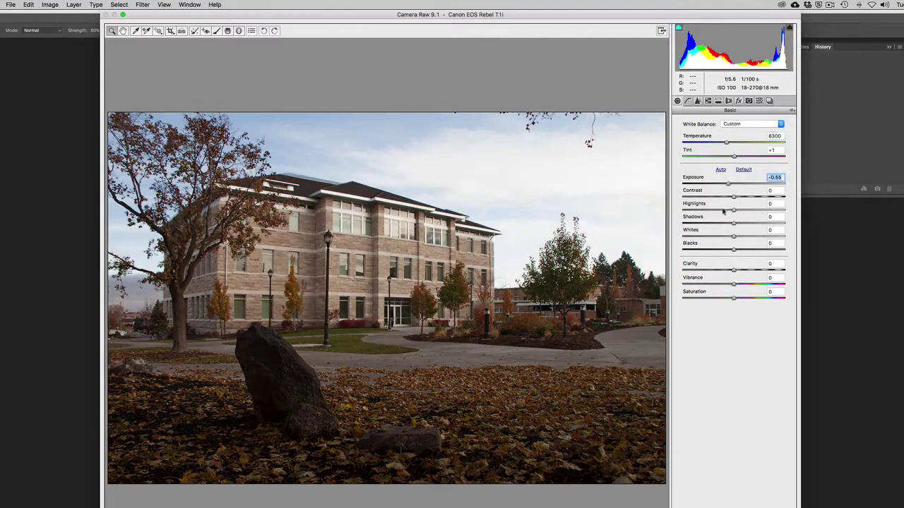
Step: Balance the photo's tones with highlights at -36, shadows at +48 and blacks at +51
click(711, 210)
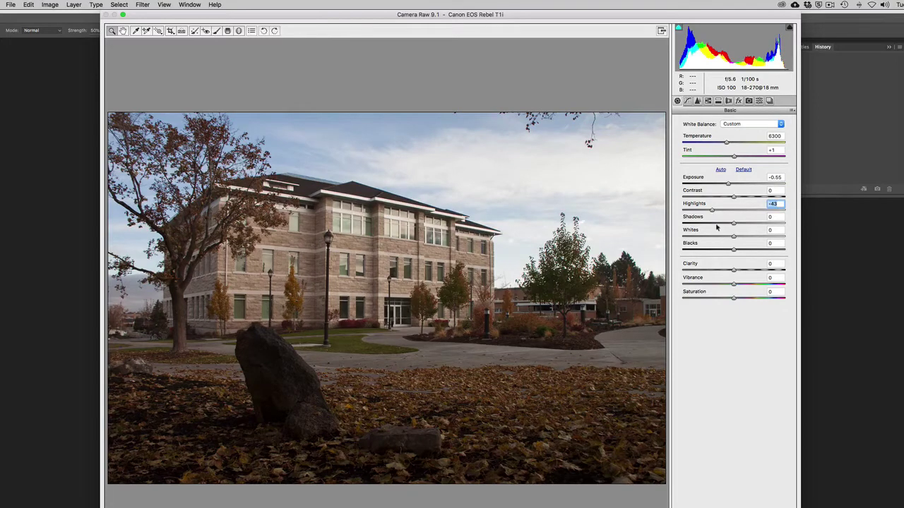
click(714, 223)
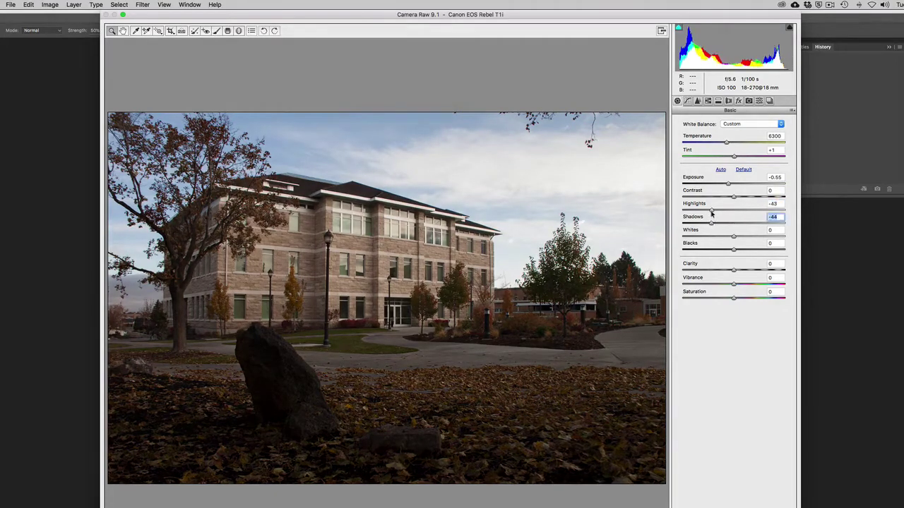
click(710, 210)
click(713, 223)
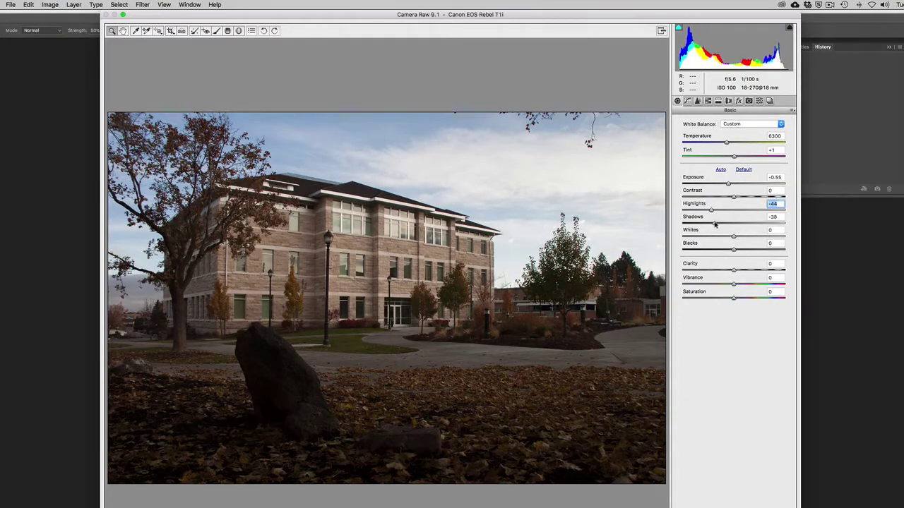
click(715, 210)
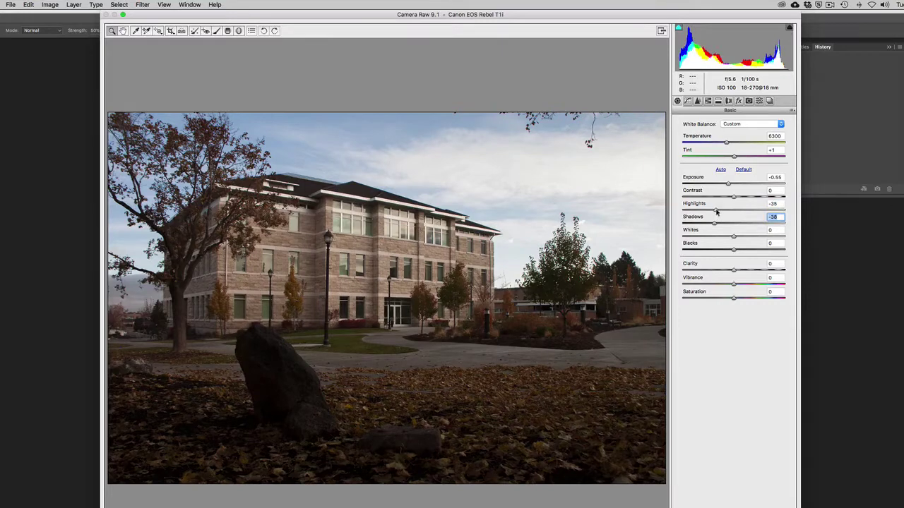
click(758, 249)
drag(758, 223, 758, 250)
click(761, 250)
click(760, 249)
Step: Set the photo's clarity to +19, vibrance to +39 and saturation to +17
click(744, 269)
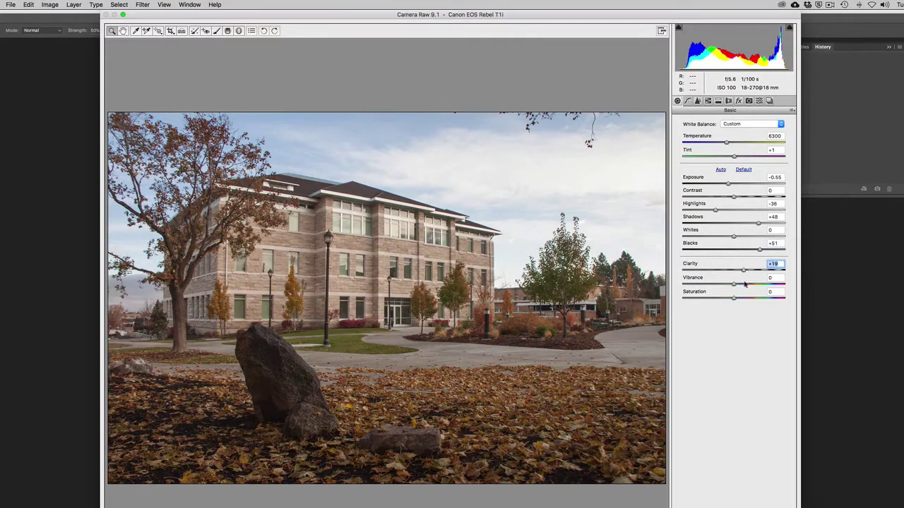
click(742, 297)
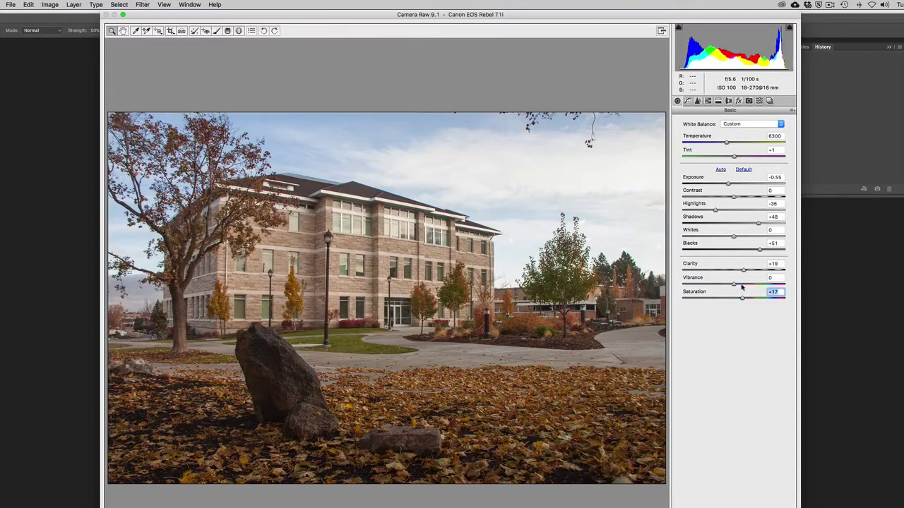
click(741, 284)
drag(741, 283, 756, 284)
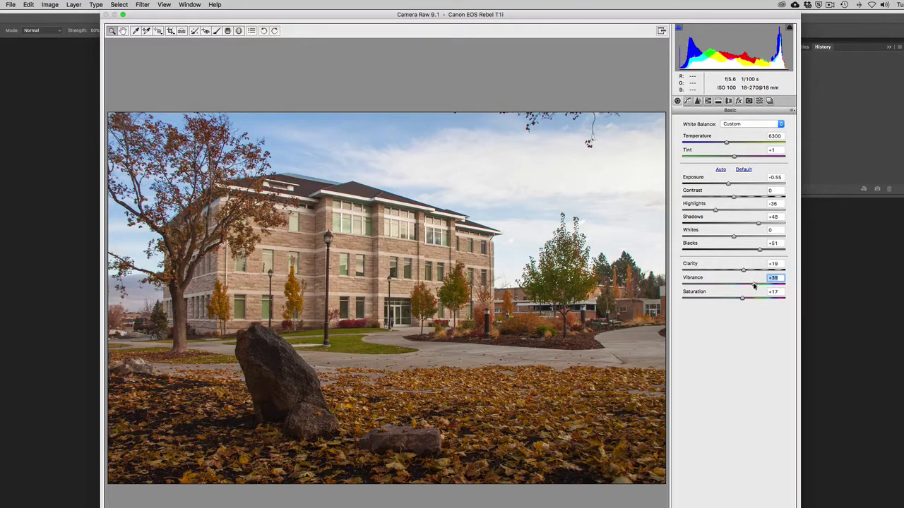
Step: Add a graduated filter from the photo's top edge to mid-building with contrast 0, highlights +4, shadows +5, whites -1 and blacks -2
click(227, 31)
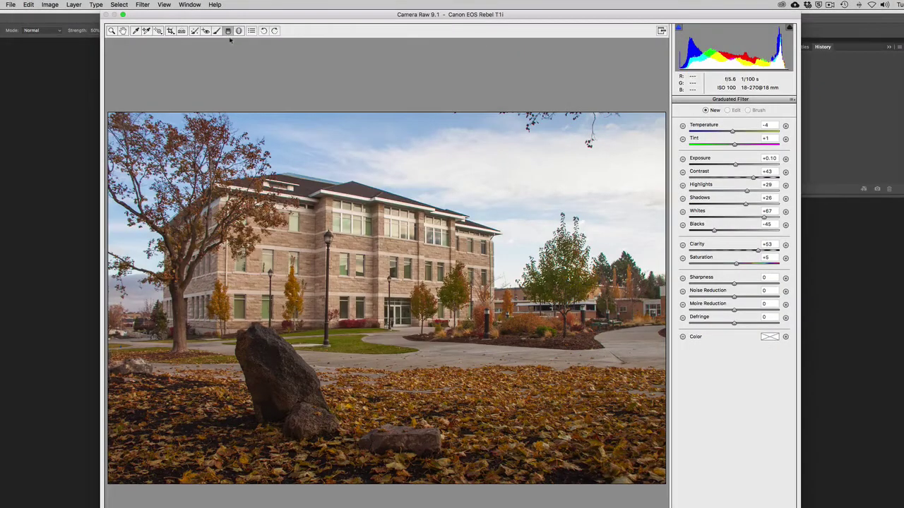
drag(379, 112, 380, 267)
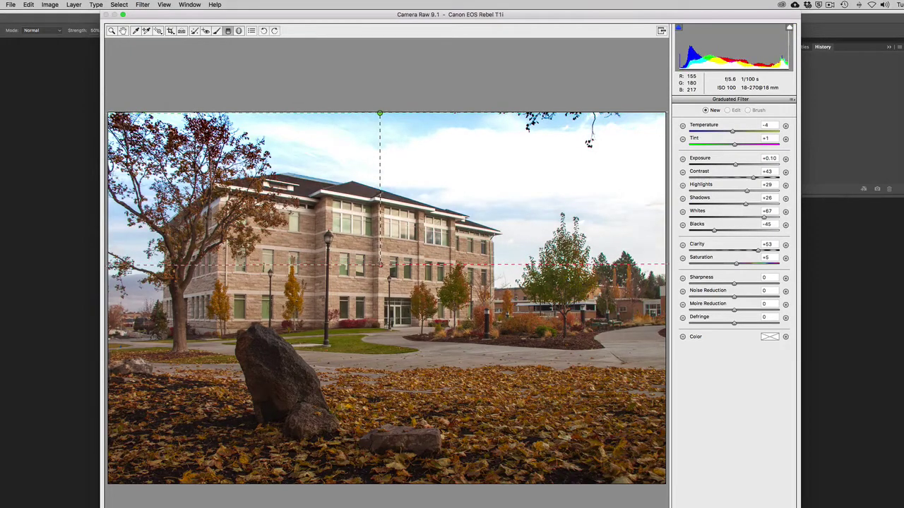
click(735, 177)
click(736, 191)
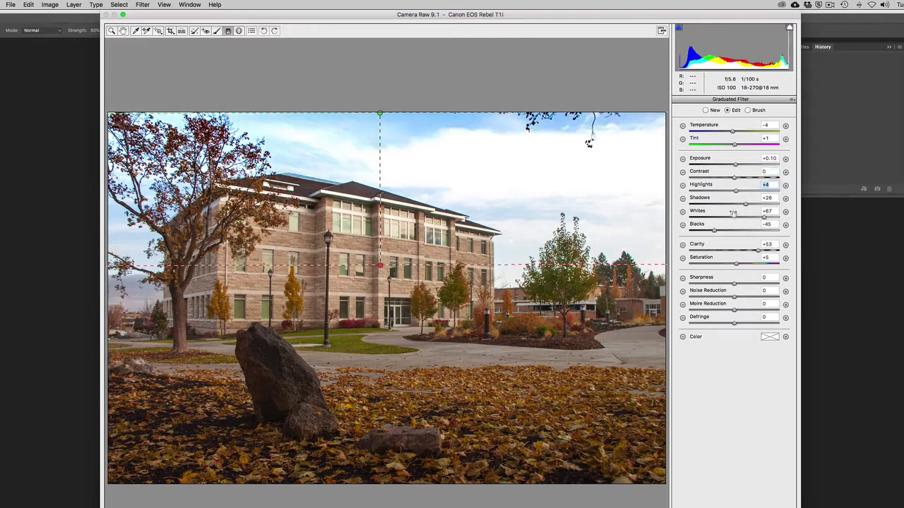
click(733, 217)
click(735, 204)
click(732, 230)
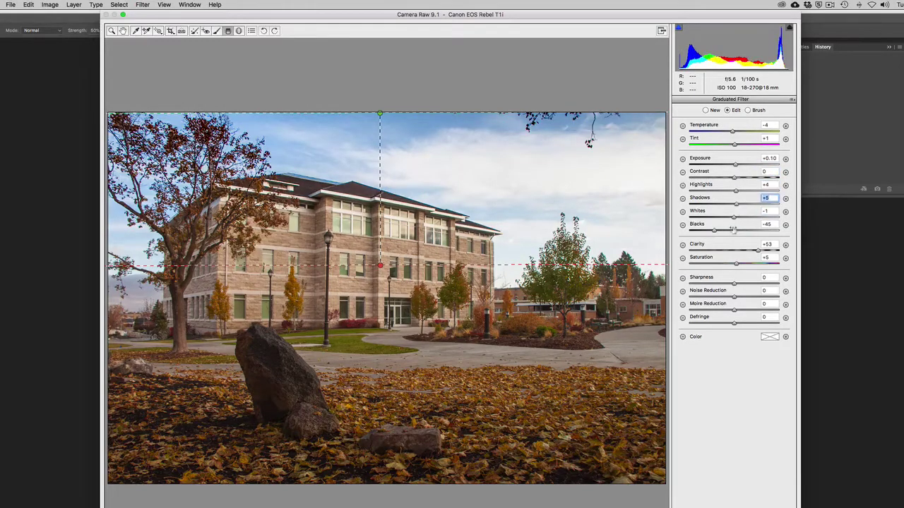
Step: Darken the sky's graduated filter with exposure -0.75, highlights -21 and whites -13
mouse_move(735, 166)
mouse_down()
mouse_move(709, 165)
mouse_move(725, 165)
mouse_up()
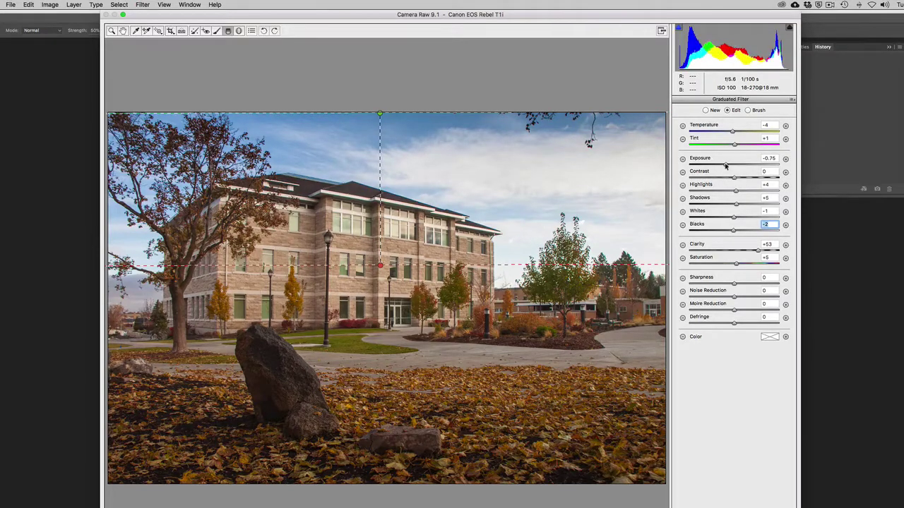
click(724, 191)
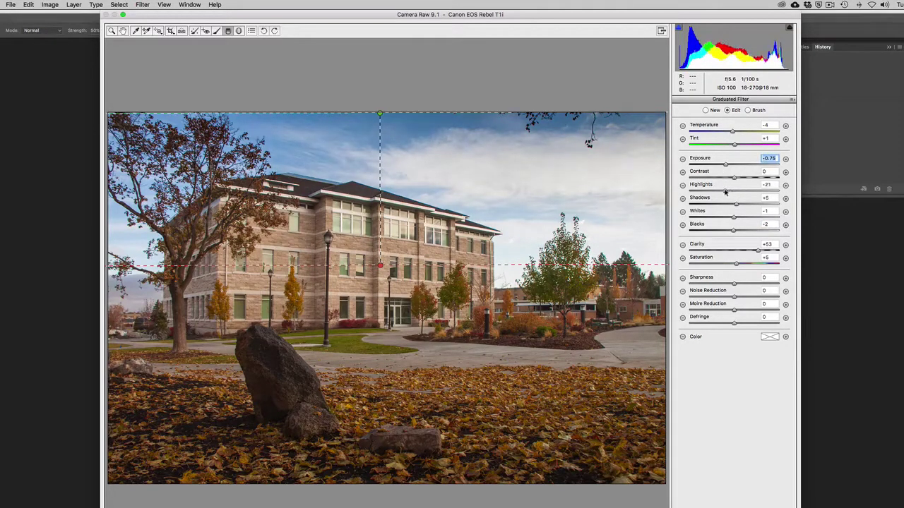
click(729, 217)
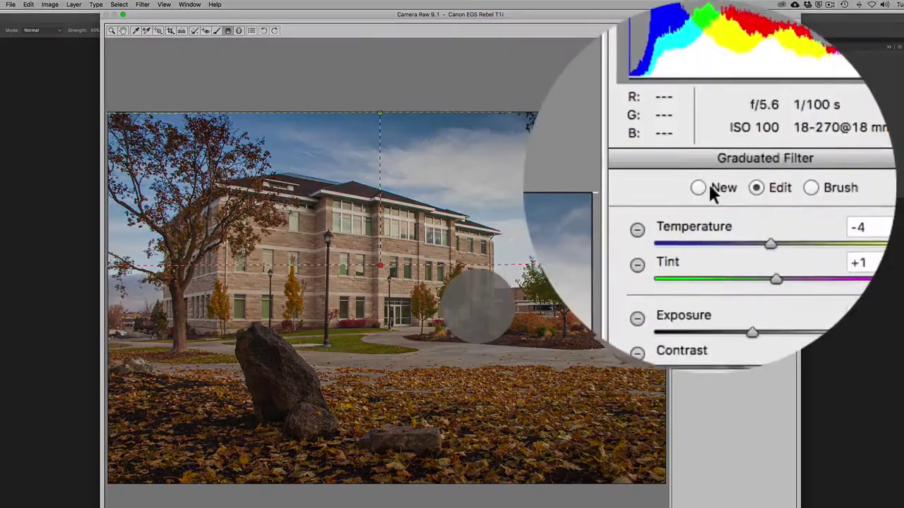
Step: Try a second graduated filter from the photo's bottom edge up to the walkway with exposure +0.15
click(705, 110)
drag(397, 484, 397, 345)
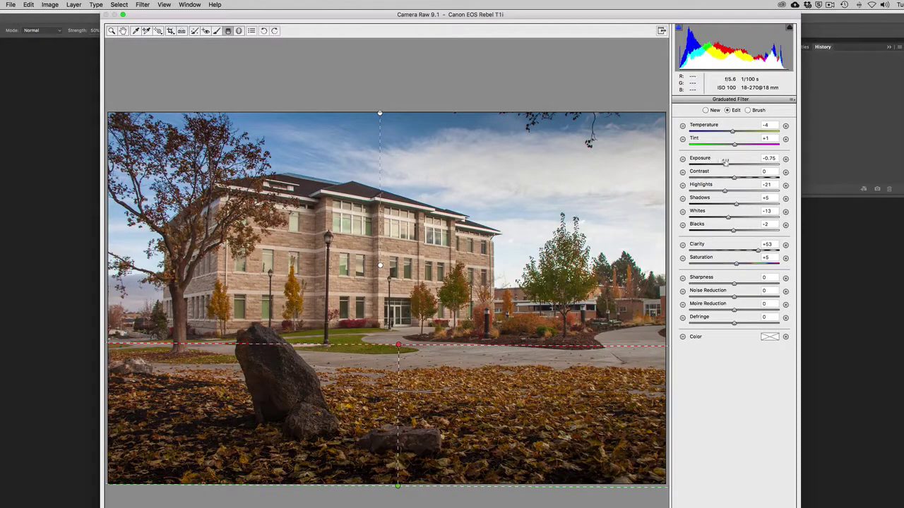
mouse_move(725, 164)
mouse_down()
mouse_move(756, 165)
mouse_move(735, 164)
mouse_up()
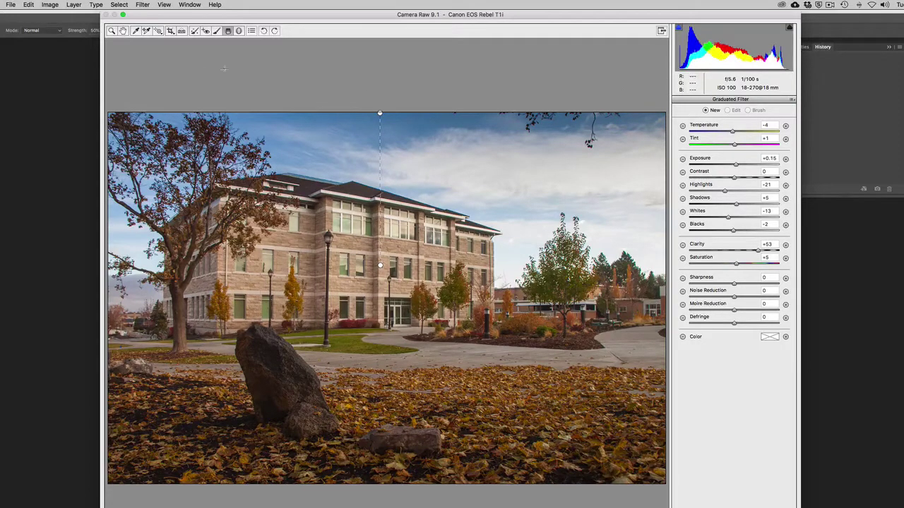
Step: Open the adjusted photo in Photoshop as a normal image and duplicate its Background layer
click(111, 31)
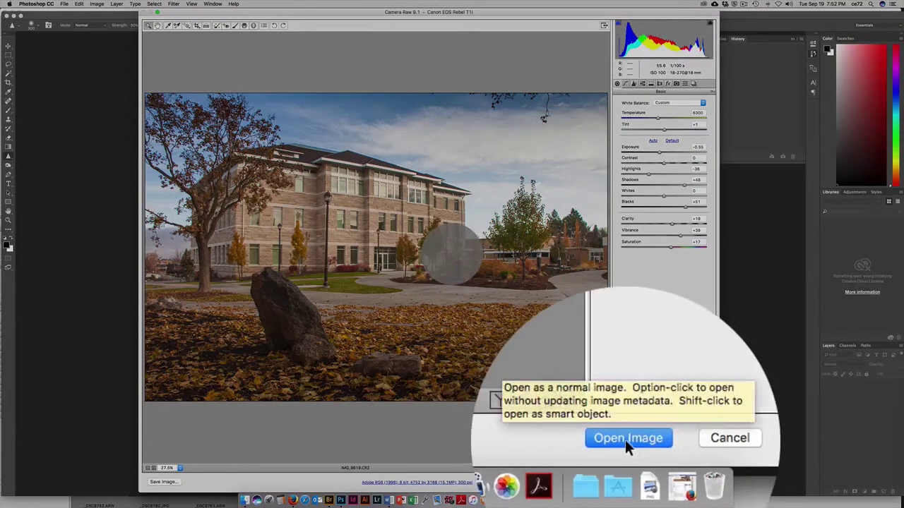
click(624, 439)
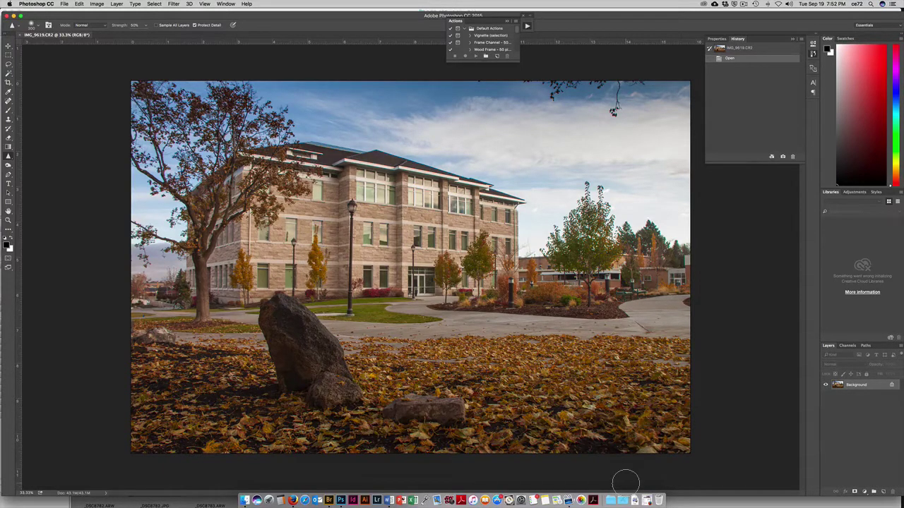
key(super+j)
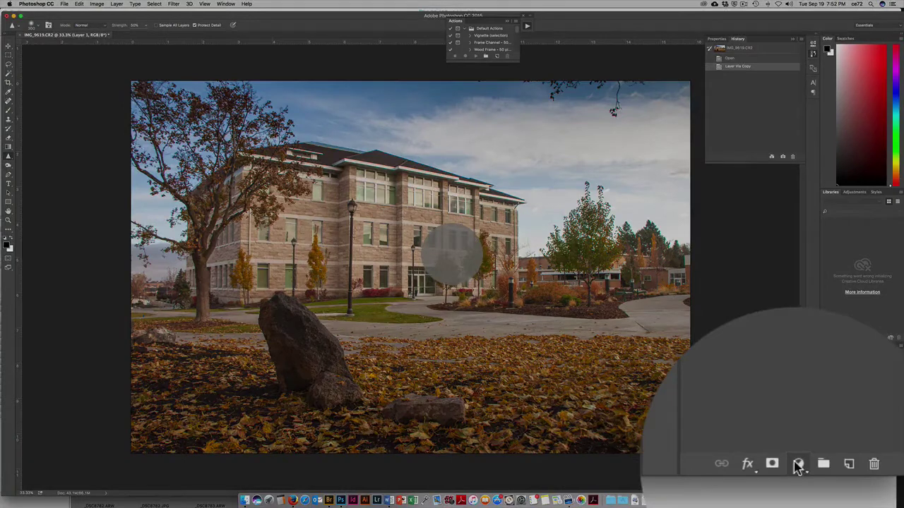
Step: Add a Color Balance adjustment layer with midtones at Cyan-Red -1, Magenta-Green +1 and slightly more blue, and make Layer 1 active again
click(864, 489)
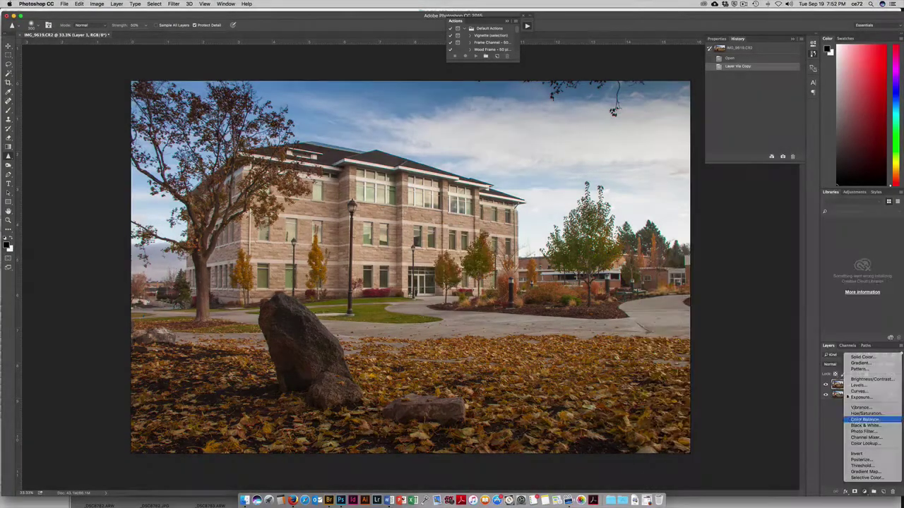
click(864, 419)
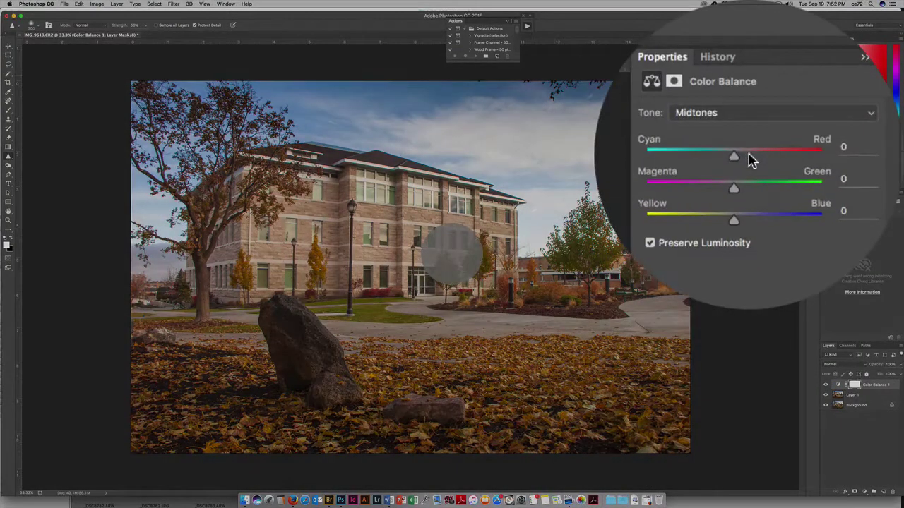
mouse_move(745, 79)
mouse_down()
mouse_move(732, 90)
mouse_move(744, 93)
mouse_up()
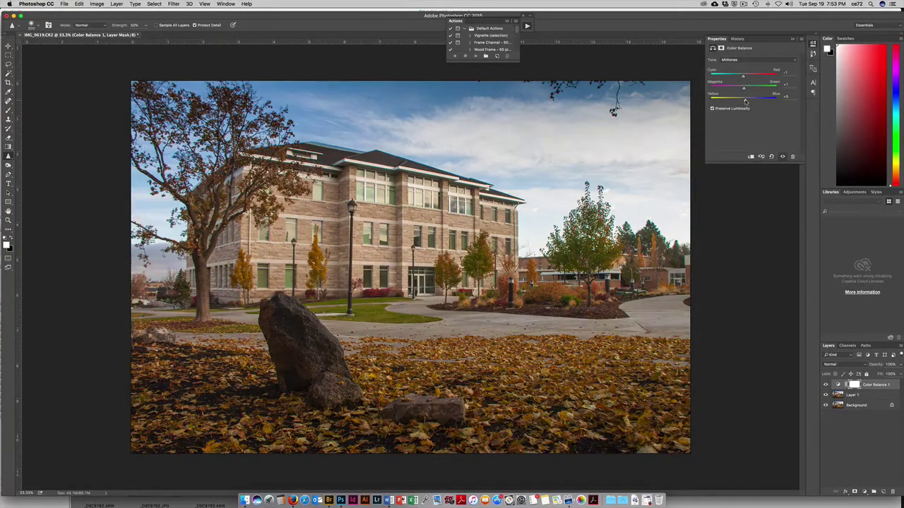
click(791, 39)
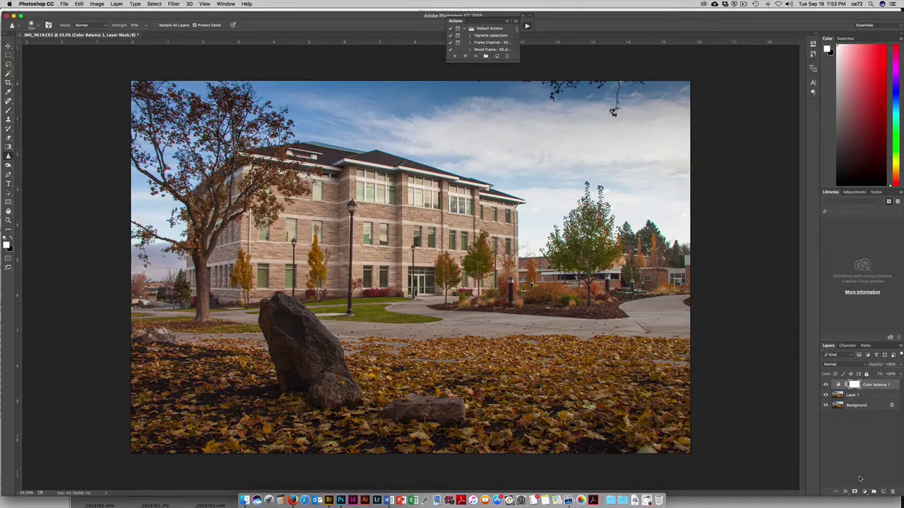
click(852, 395)
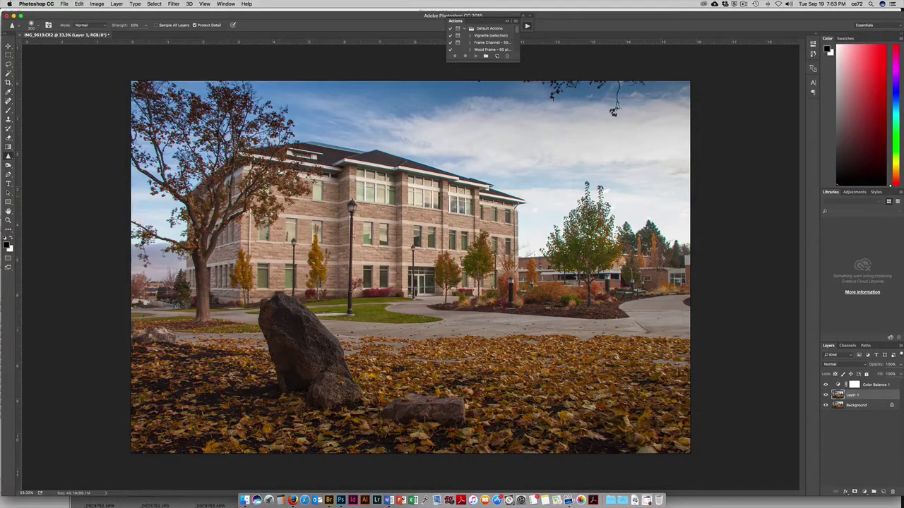
Step: Try outlining the sky beside the overhanging twigs with the Lasso tool, and clear the selection
click(10, 65)
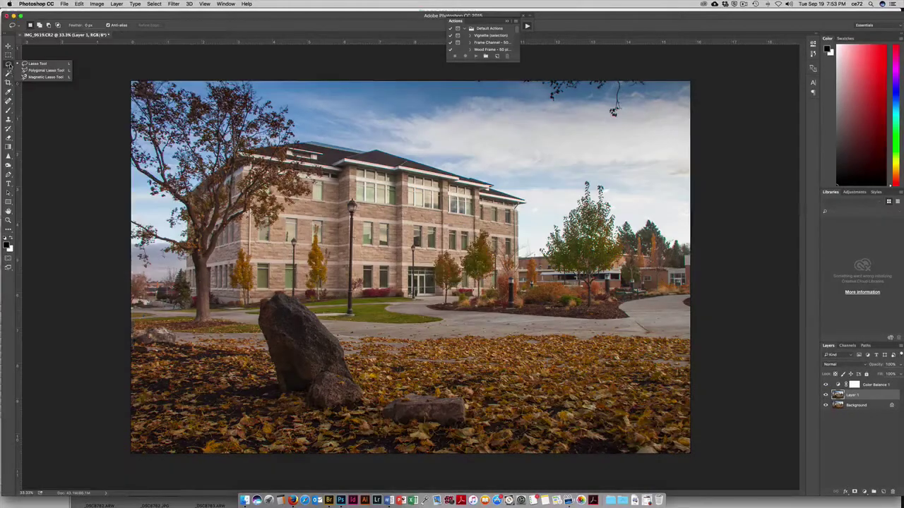
click(10, 65)
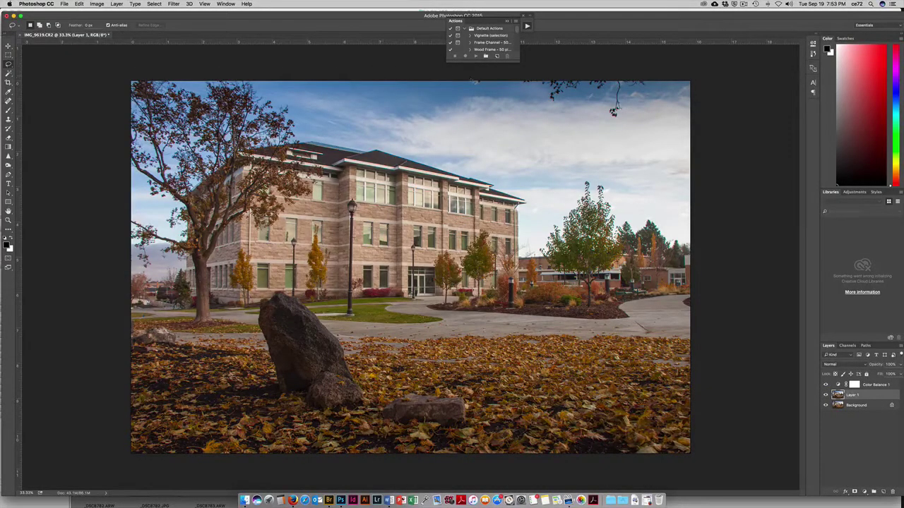
mouse_move(494, 88)
mouse_down()
mouse_move(526, 90)
mouse_move(554, 107)
mouse_up()
mouse_move(552, 153)
mouse_down()
mouse_move(650, 155)
mouse_move(444, 154)
mouse_up()
key(super+d)
click(9, 73)
Step: Remove the overhanging twigs along the sky's upper edge on Layer 1 with the content-aware Spot Healing Brush
key(j)
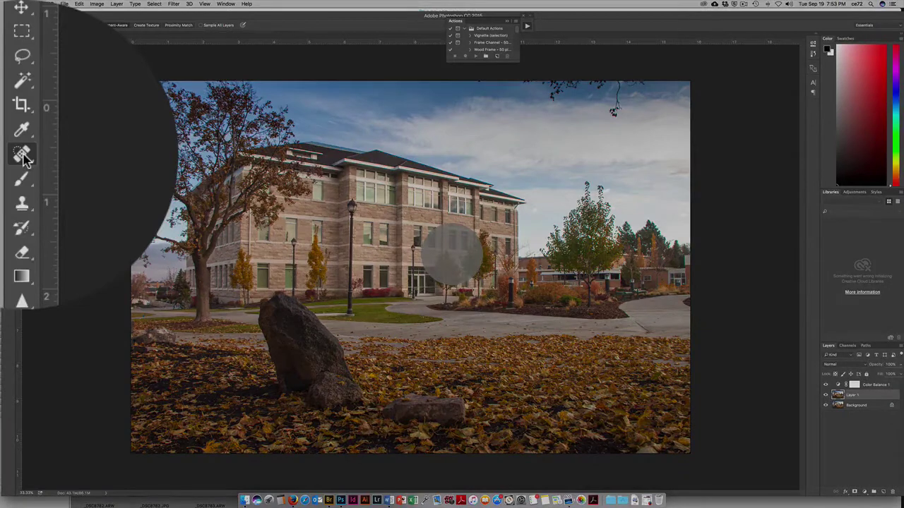
key(bracketright)
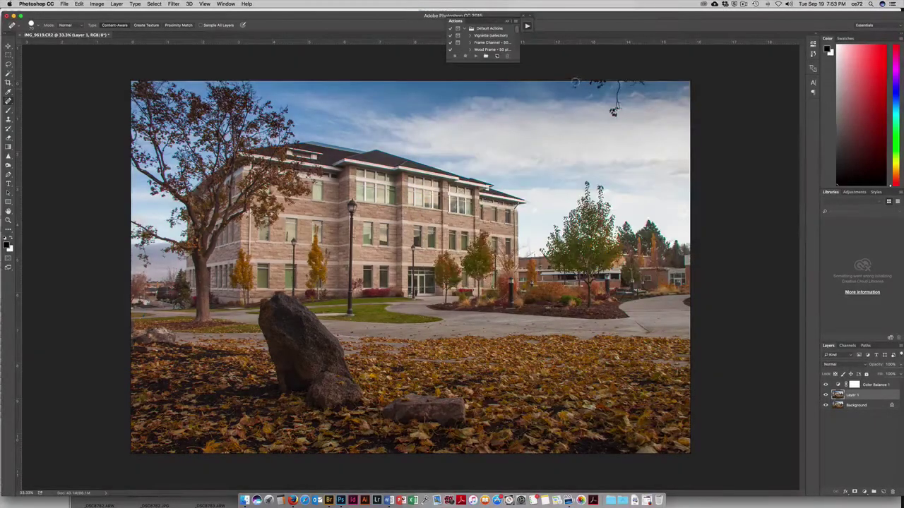
click(576, 87)
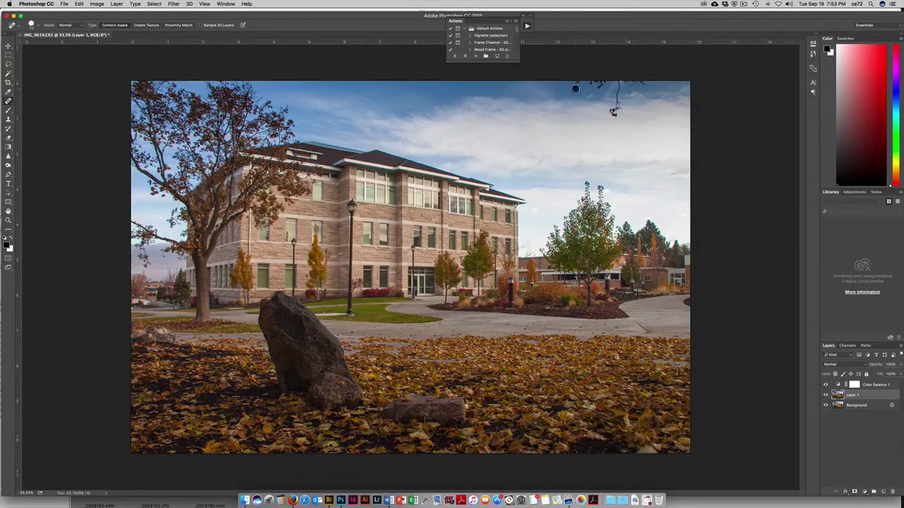
mouse_move(582, 83)
mouse_down()
mouse_move(559, 86)
mouse_move(604, 82)
mouse_up()
click(592, 83)
click(604, 83)
drag(619, 82, 613, 114)
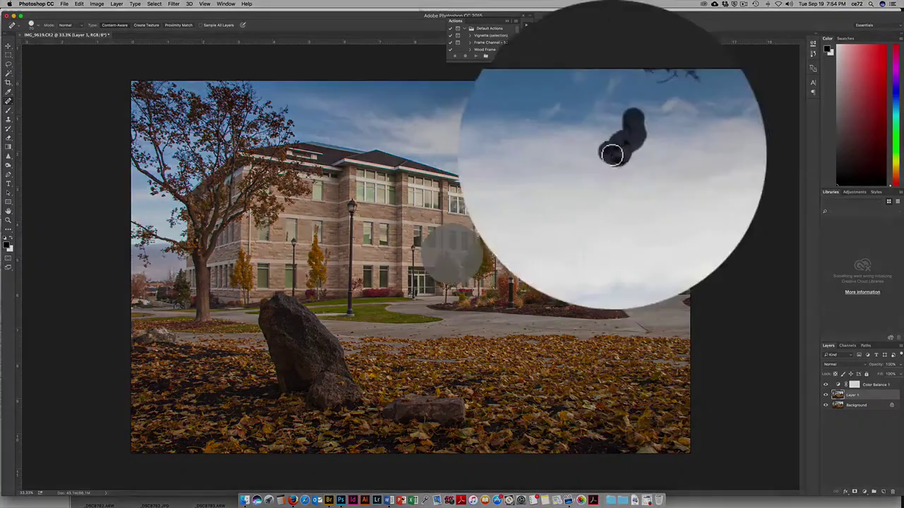
drag(624, 83, 645, 84)
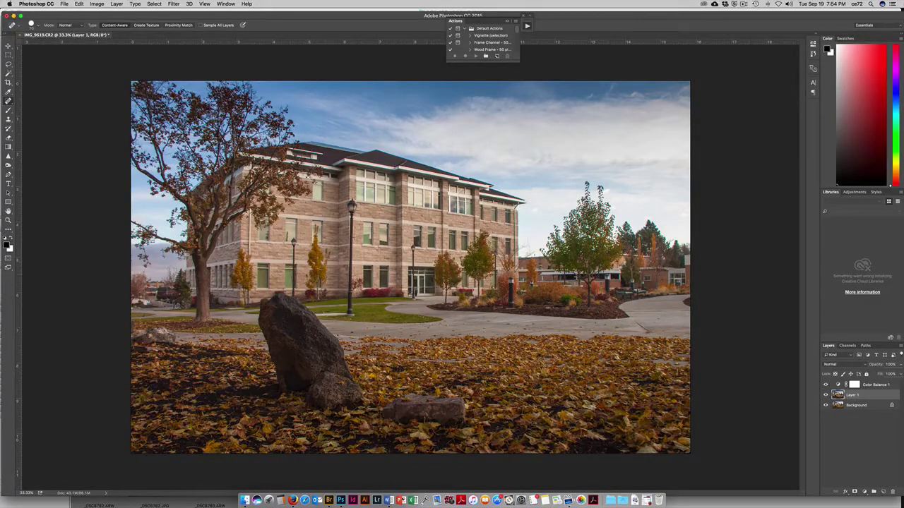
Step: Apply Smart Sharpen to Layer 1 with amount 358% and radius 3.6 px
click(173, 4)
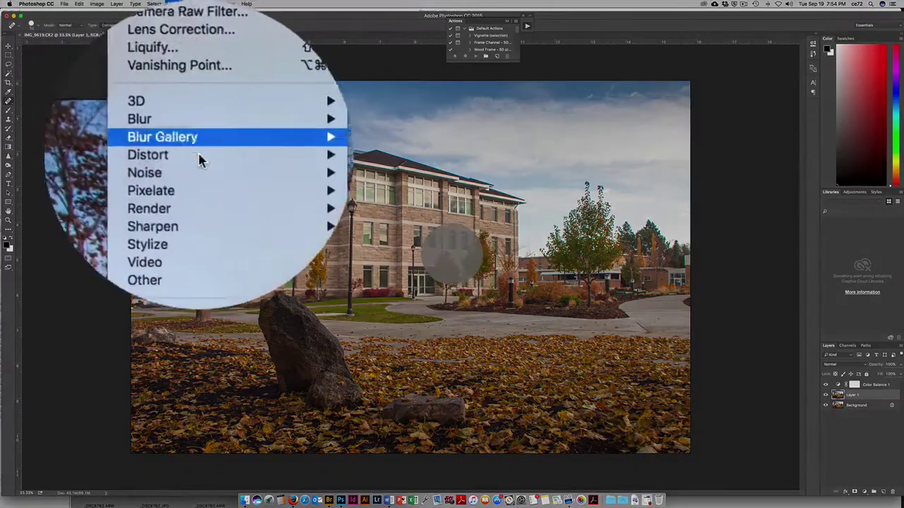
mouse_move(205, 128)
click(283, 153)
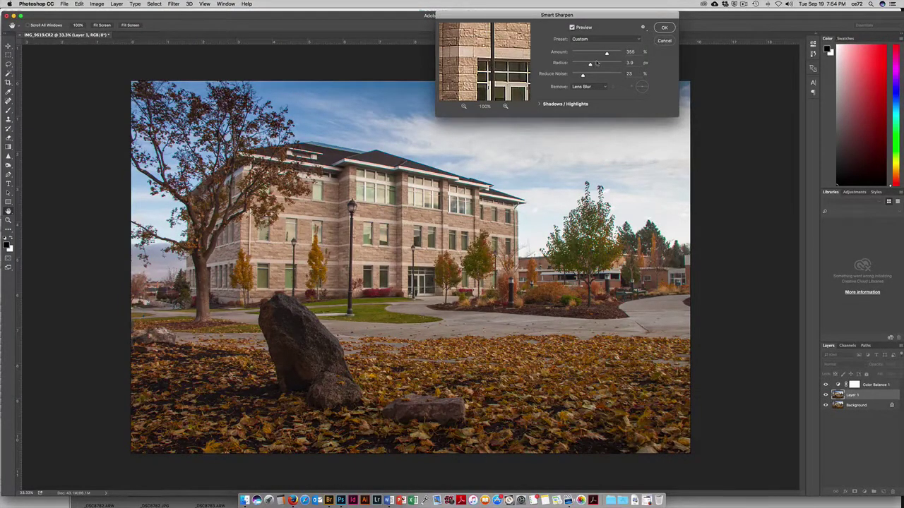
drag(606, 55, 607, 54)
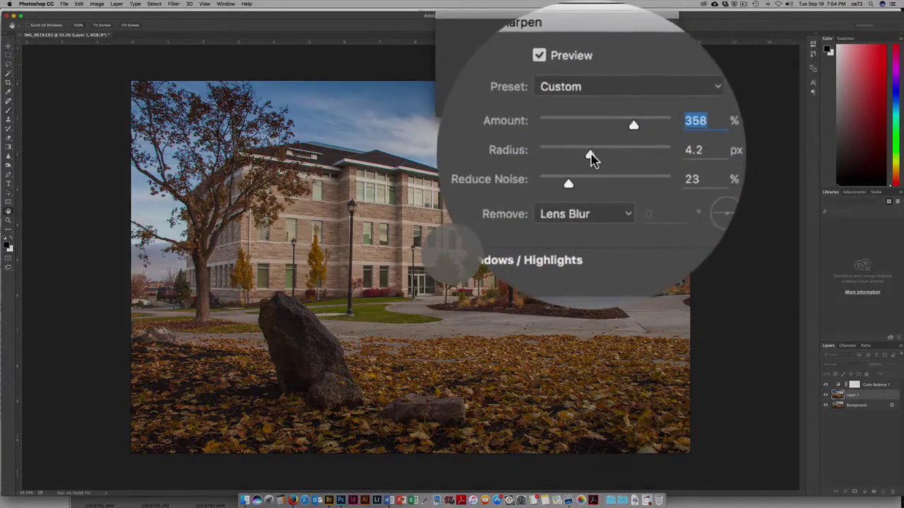
drag(590, 156, 588, 155)
key(Tab)
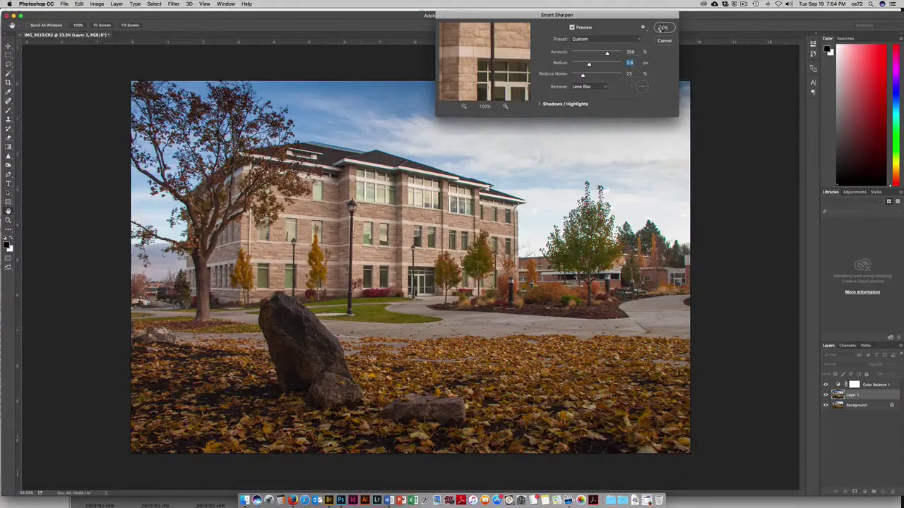
click(662, 28)
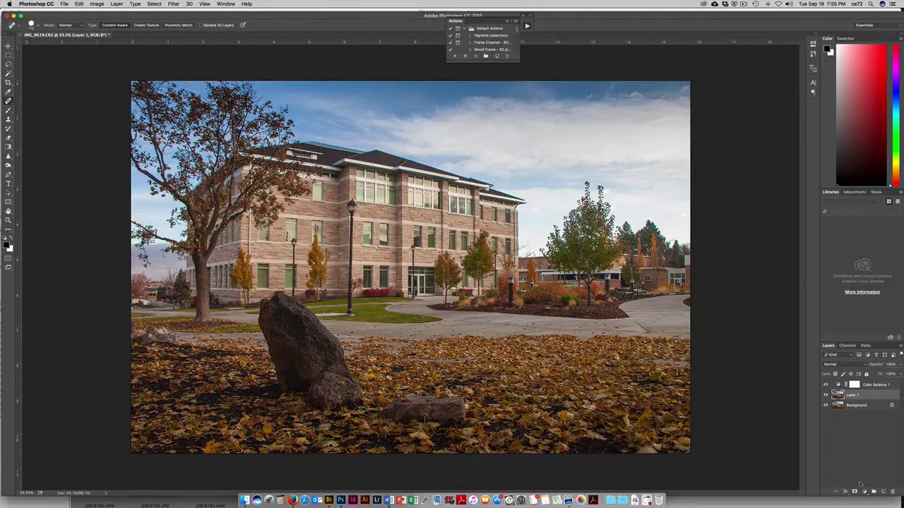
Step: Add a black mask to Layer 1 and paint white over the large rock at 100% brush opacity and flow
alt+click(855, 492)
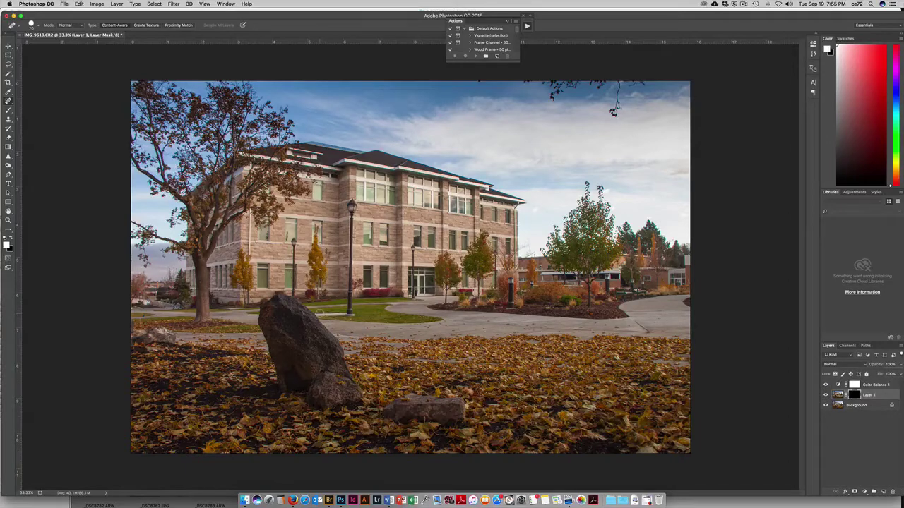
key(b)
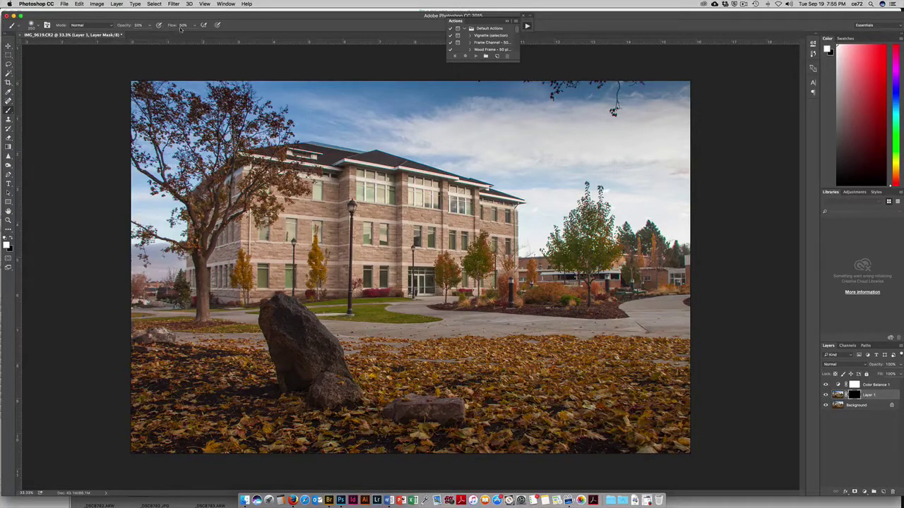
key(0)
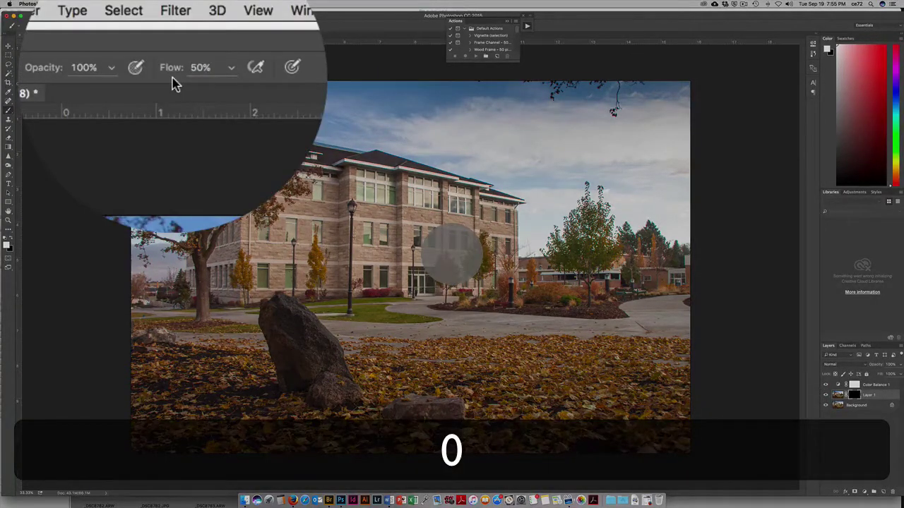
key(shift+0)
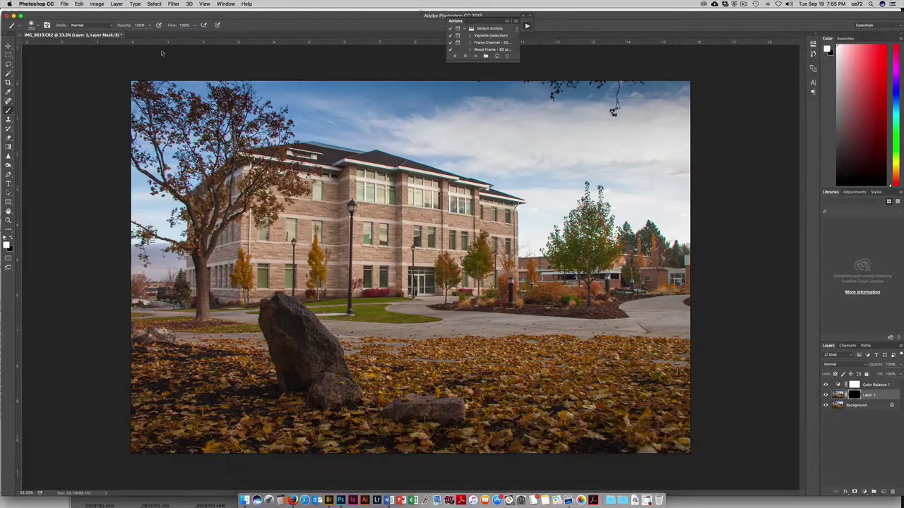
key(bracketright)
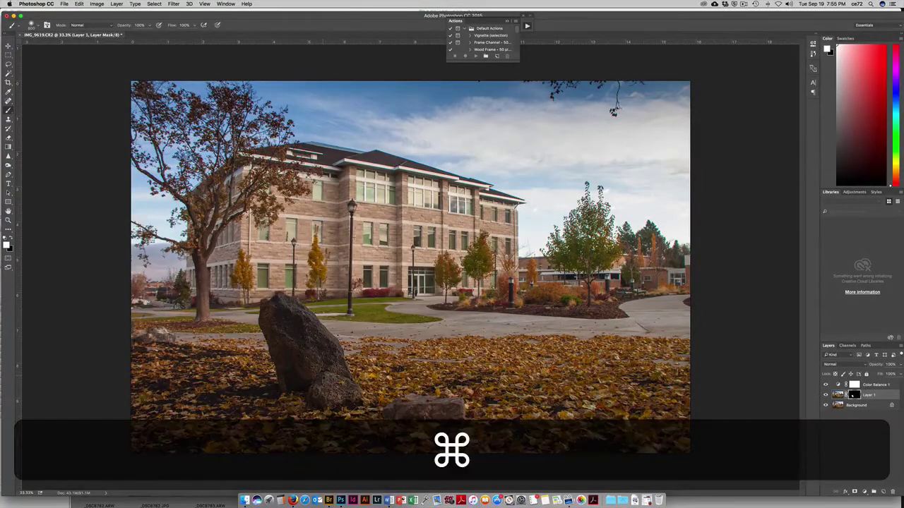
Step: Step back and forward through the mask edits to compare the rock's sharpening, and undo the last mask stroke
key(super+equal)
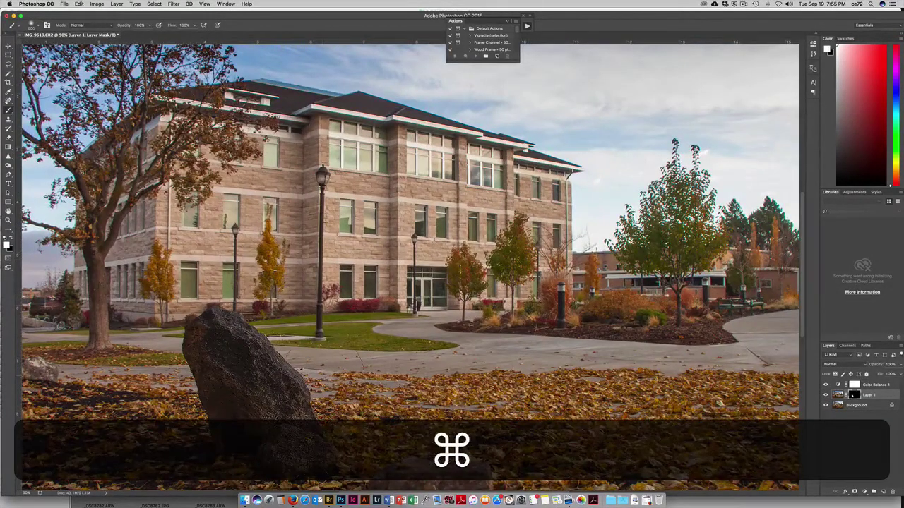
key(super+z)
key(alt+super+z)
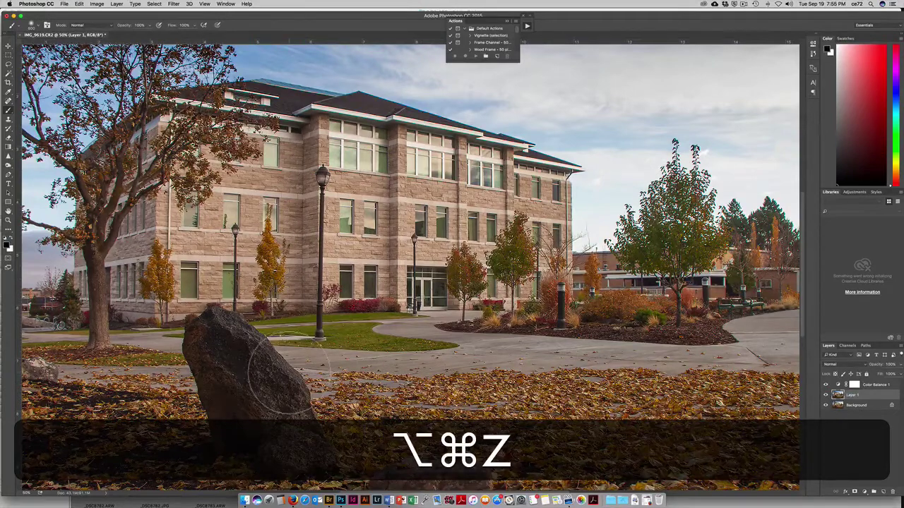
key(super+z)
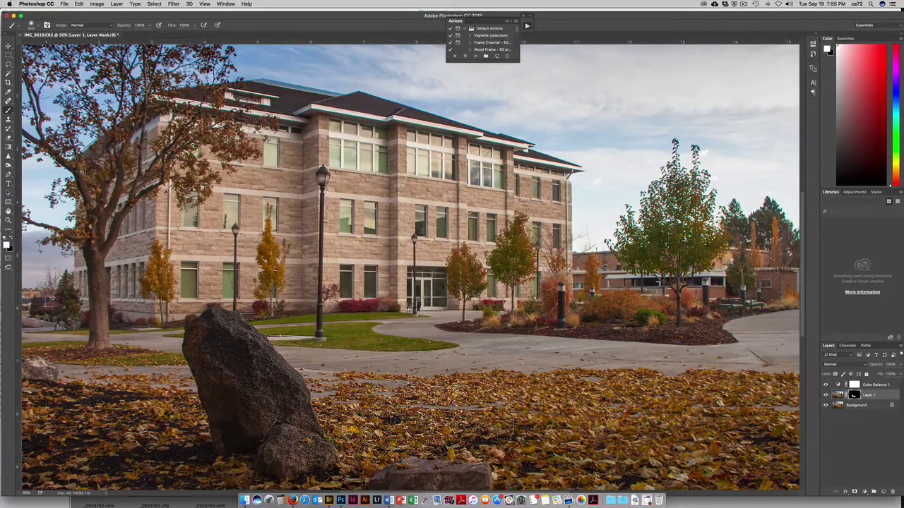
key(super+z)
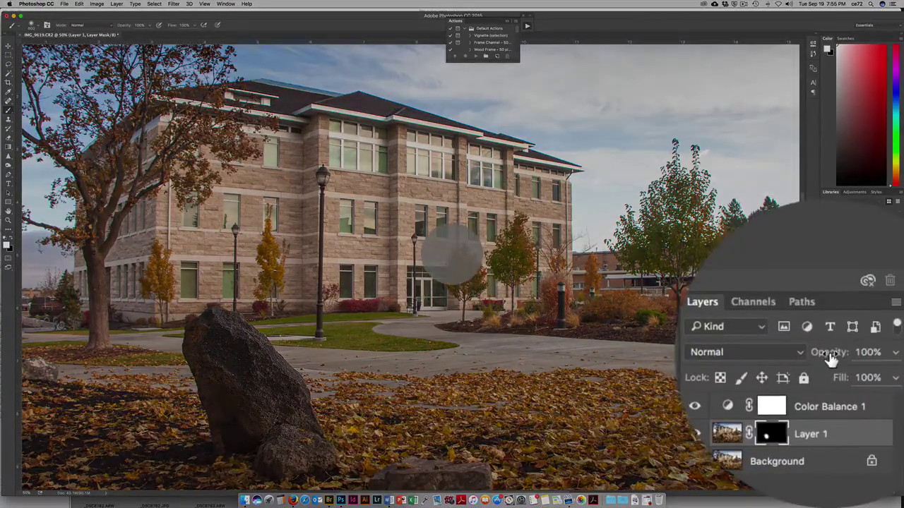
Step: Try lowering Layer 1's opacity to 83%, and restore it to 100%
drag(873, 364, 870, 365)
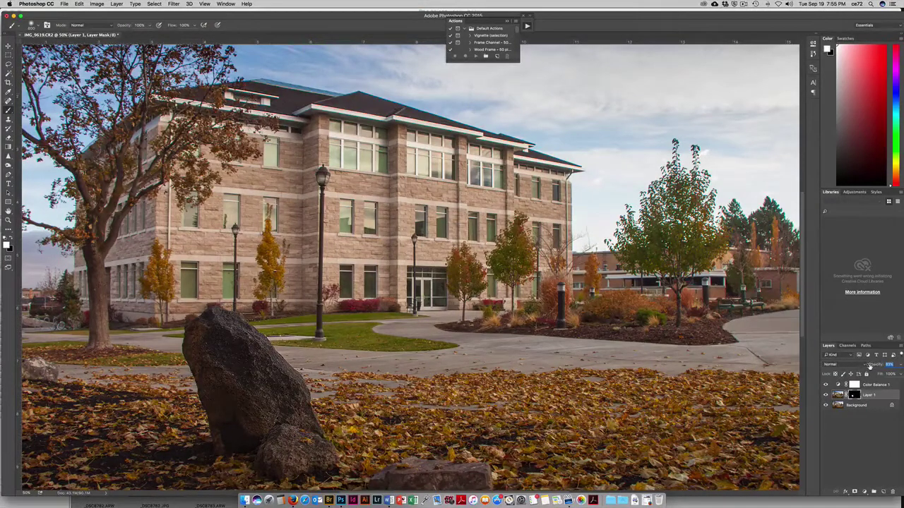
drag(870, 366, 883, 366)
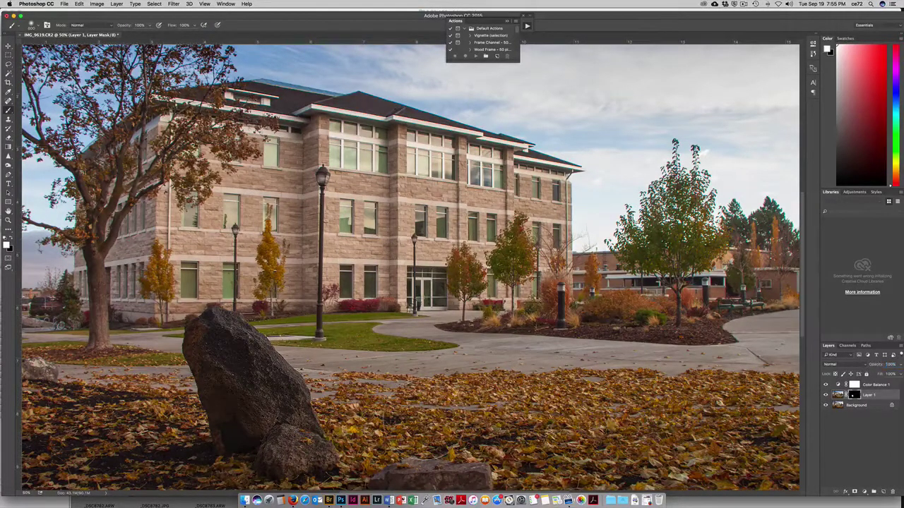
Step: Paint partial sharpening into Layer 1's mask over the fallen leaves and the building at 50% brush opacity and flow
key(5)
key(shift+5)
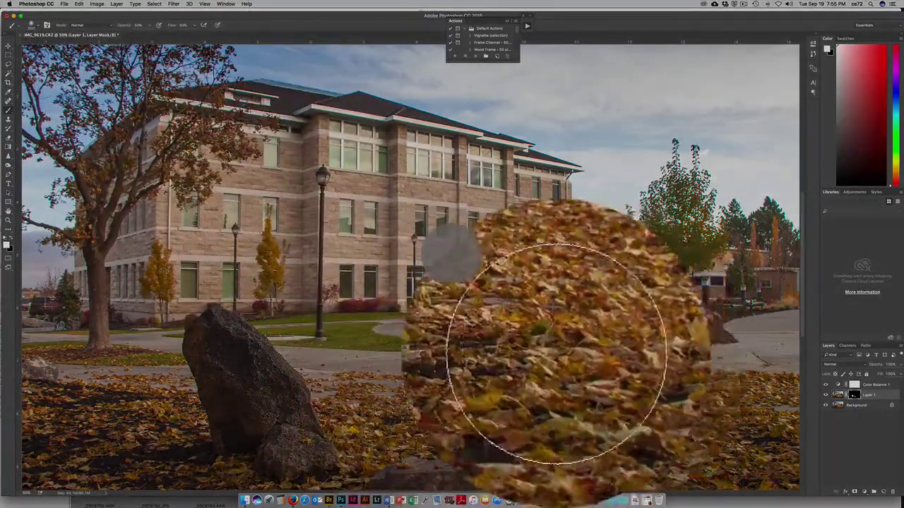
scroll(536, 424, down, 3)
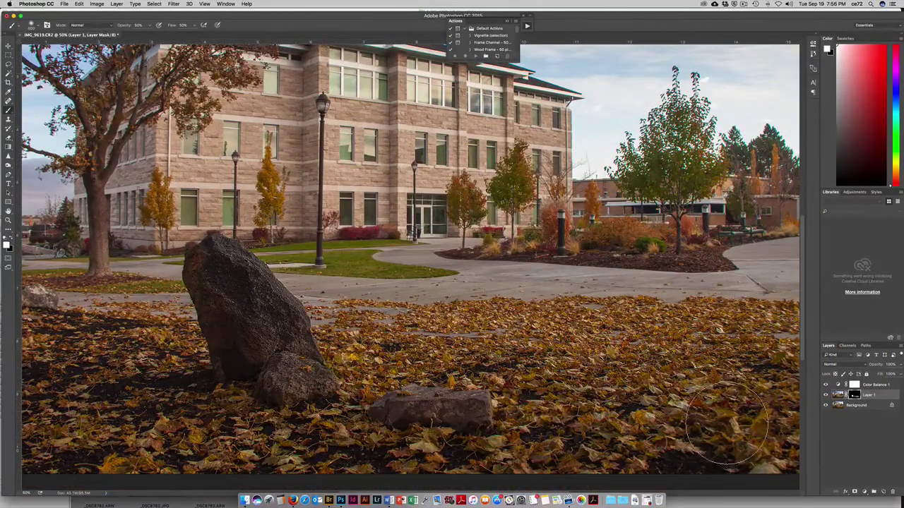
scroll(410, 267, up, 3)
scroll(409, 267, up, 2)
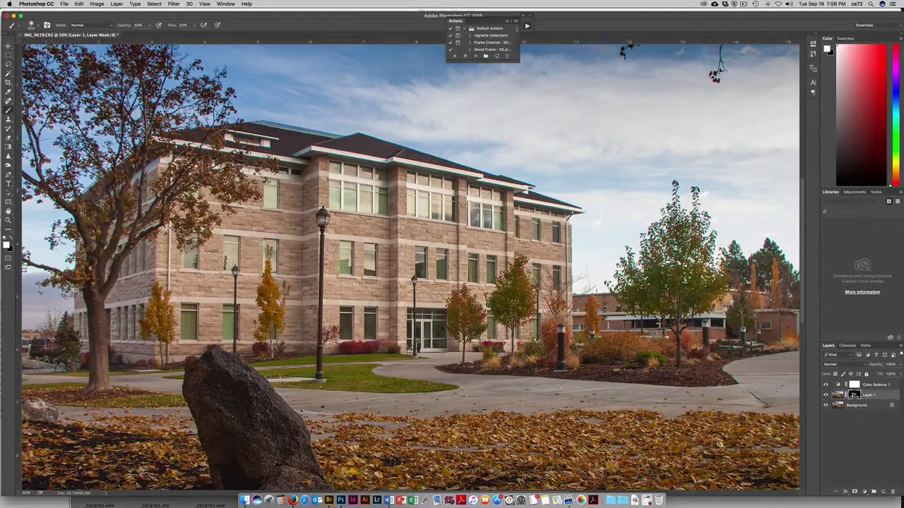
Step: Reveal more sharpening in the mask at 70% brush opacity, and toggle Layer 1's visibility to compare the result
key(7)
click(825, 394)
click(825, 395)
key(super+minus)
key(super+minus)
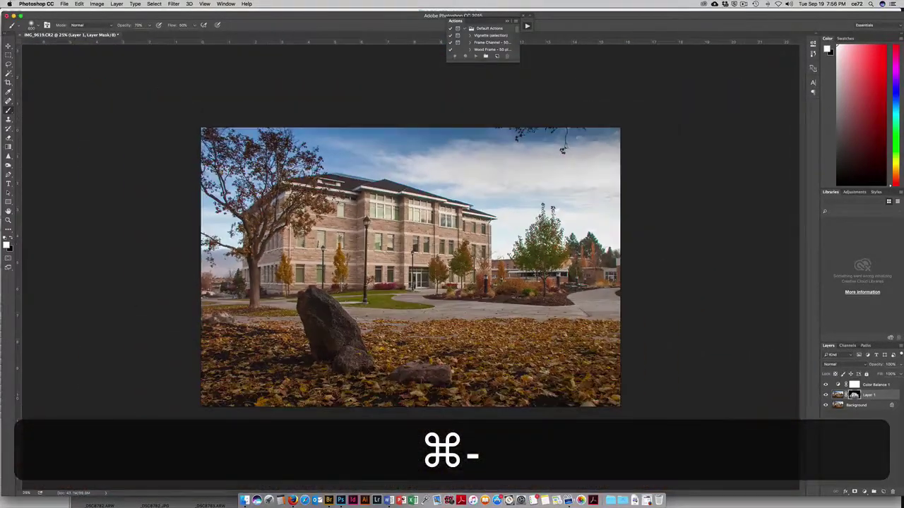
Step: Try saving the layered photo in Photoshop format as IMG_9619Sh.psd, and cancel the save
click(64, 4)
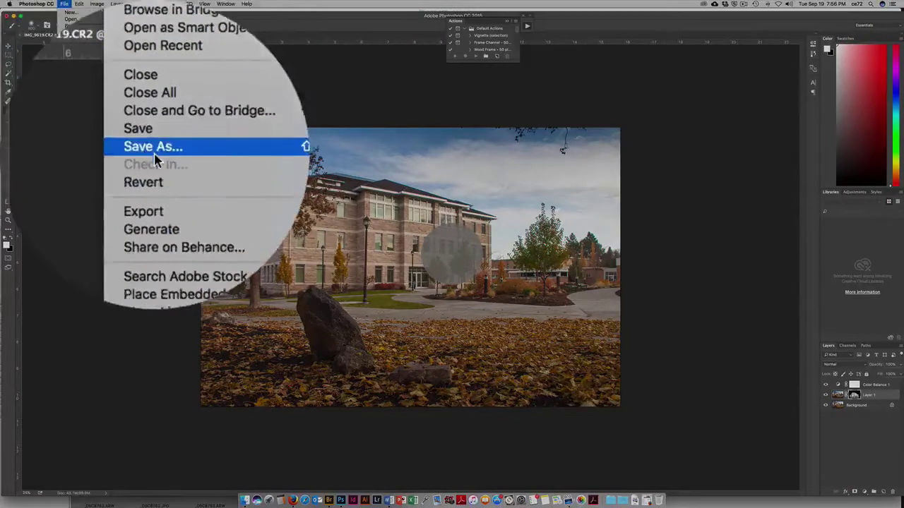
click(81, 78)
key(7)
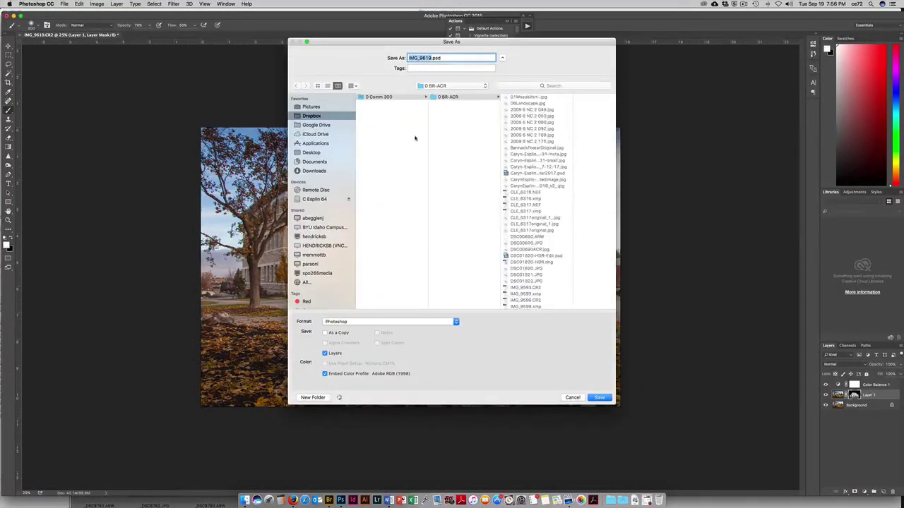
click(431, 58)
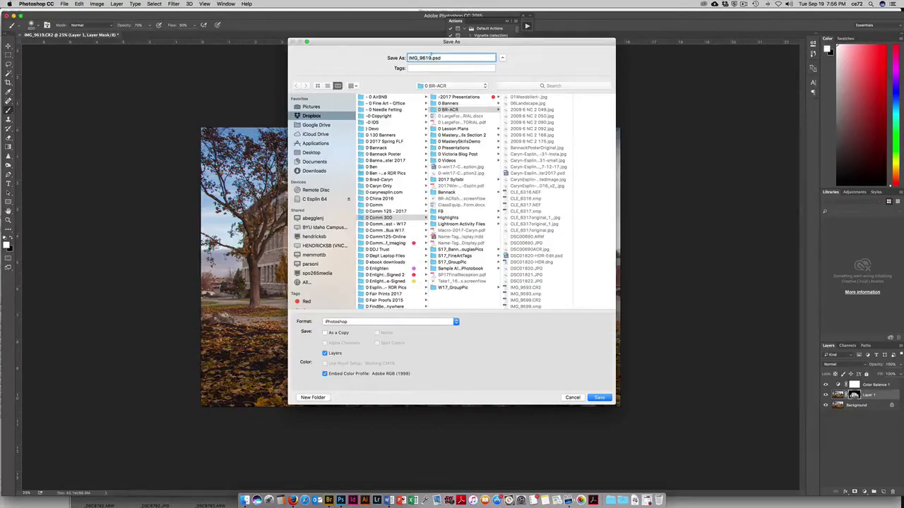
text(Sh)
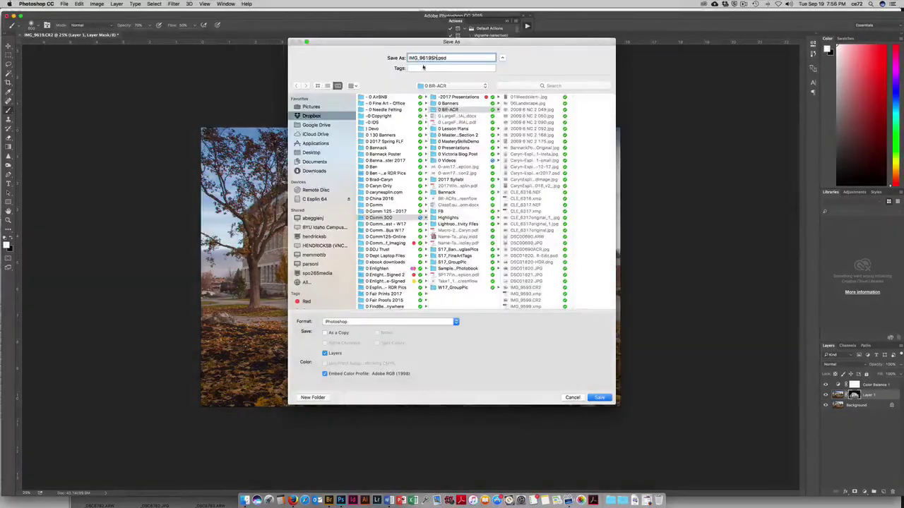
click(571, 398)
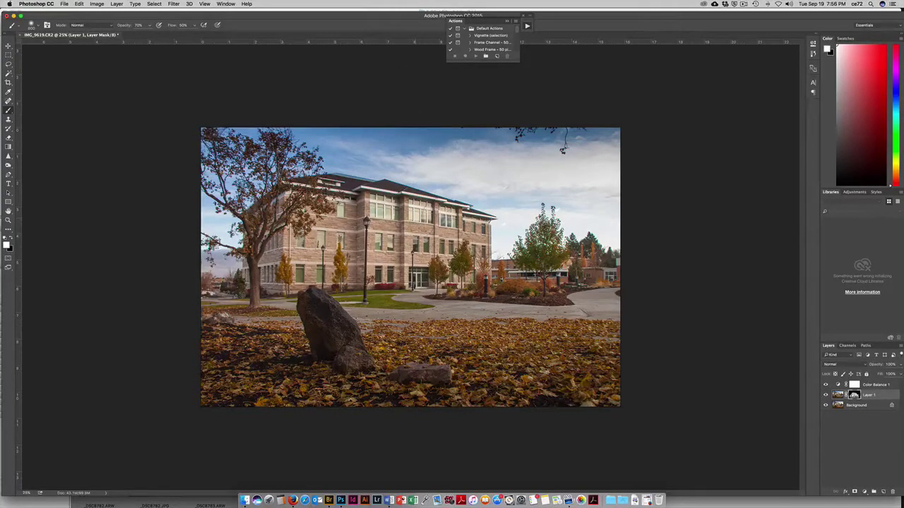
Step: Close the edited photo without saving, and reopen IMG_9619.CR2 in Camera Raw from Adobe Bridge
click(21, 35)
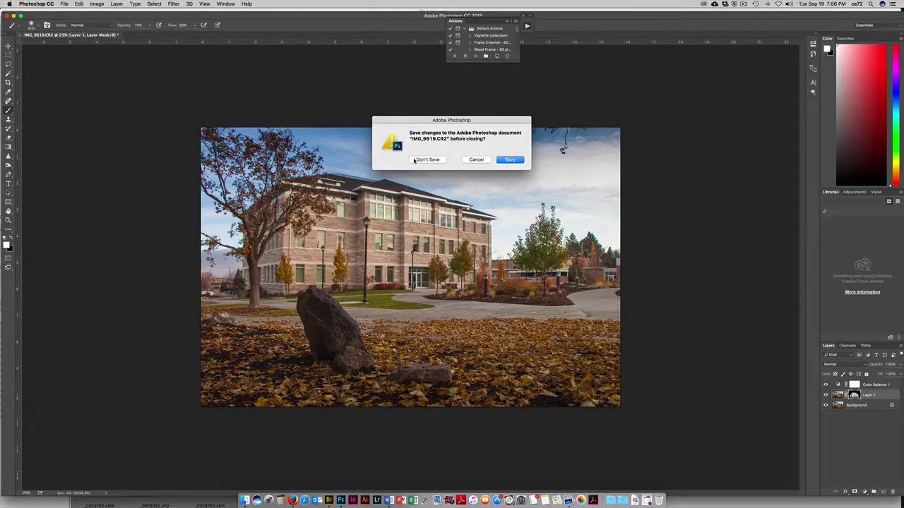
click(414, 160)
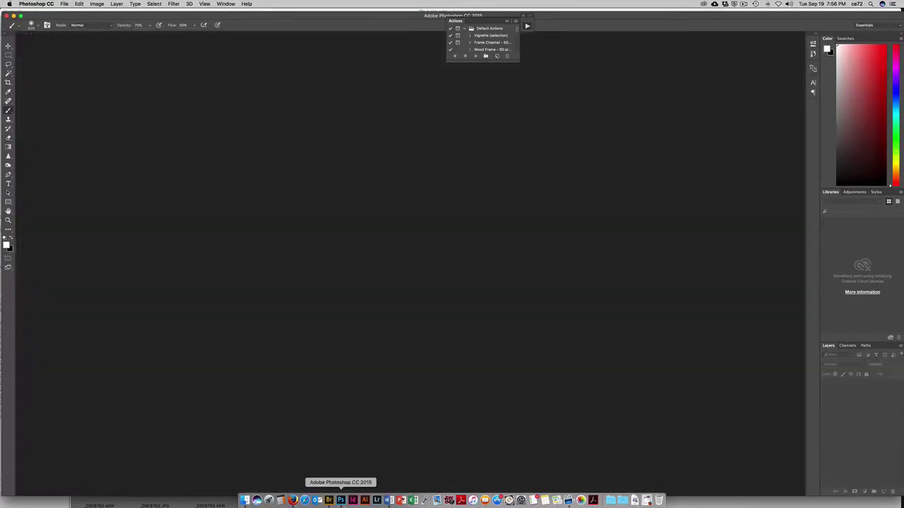
click(329, 499)
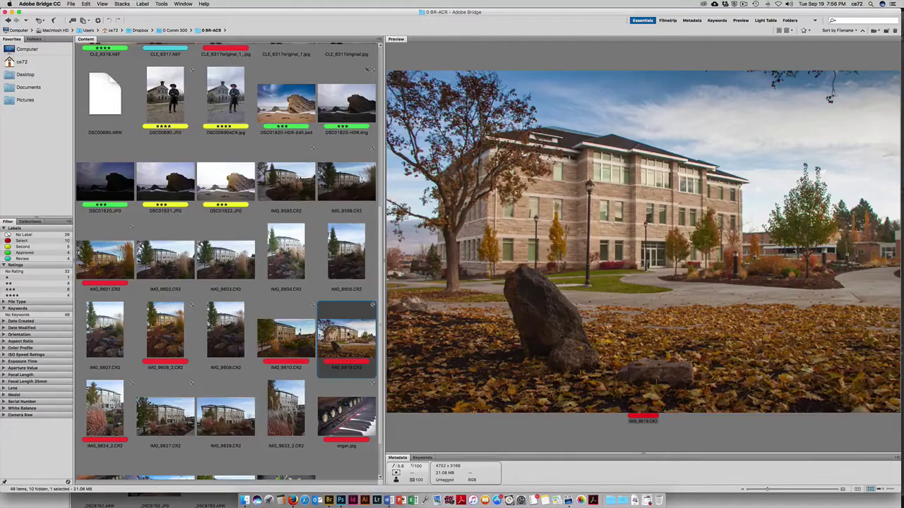
double_click(346, 331)
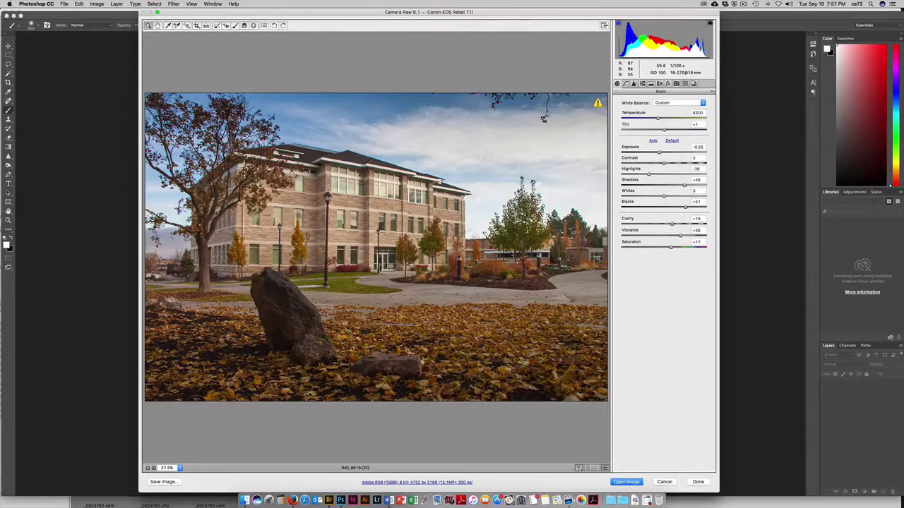
Step: Enable opening in Photoshop as Smart Objects in Camera Raw's workflow options
click(624, 482)
click(399, 483)
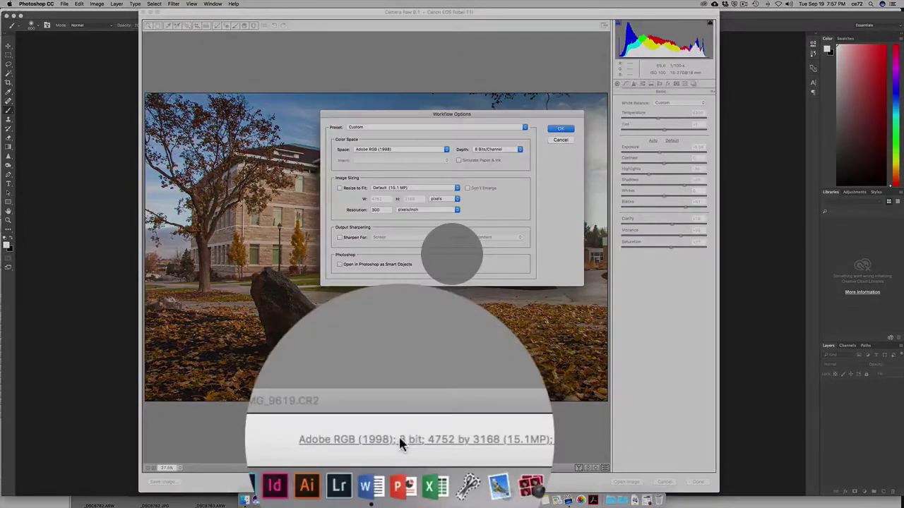
click(339, 264)
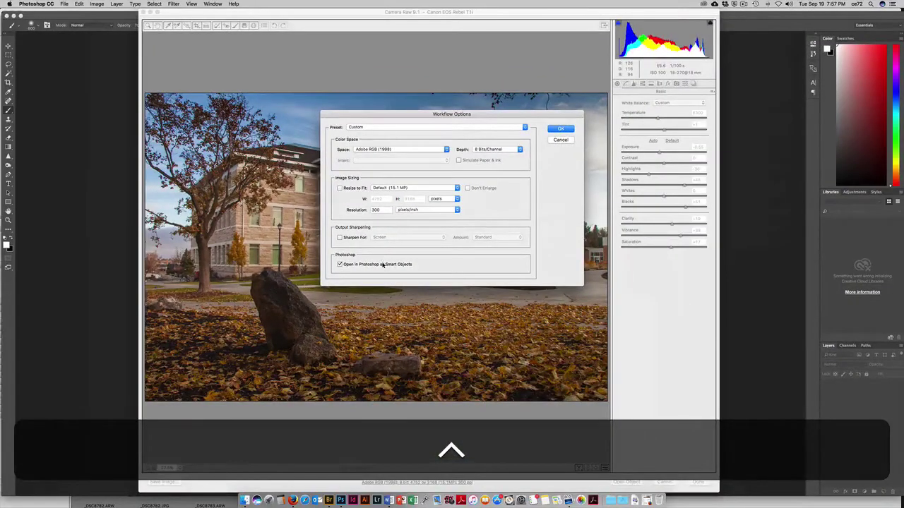
click(559, 129)
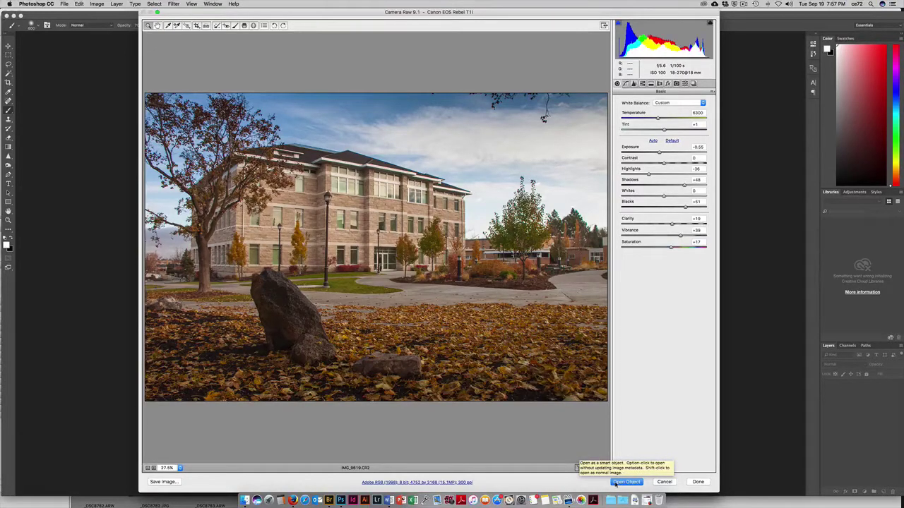
Step: Review the Smart Objects setting in the workflow options, and open the photo in Photoshop as a smart object
click(432, 482)
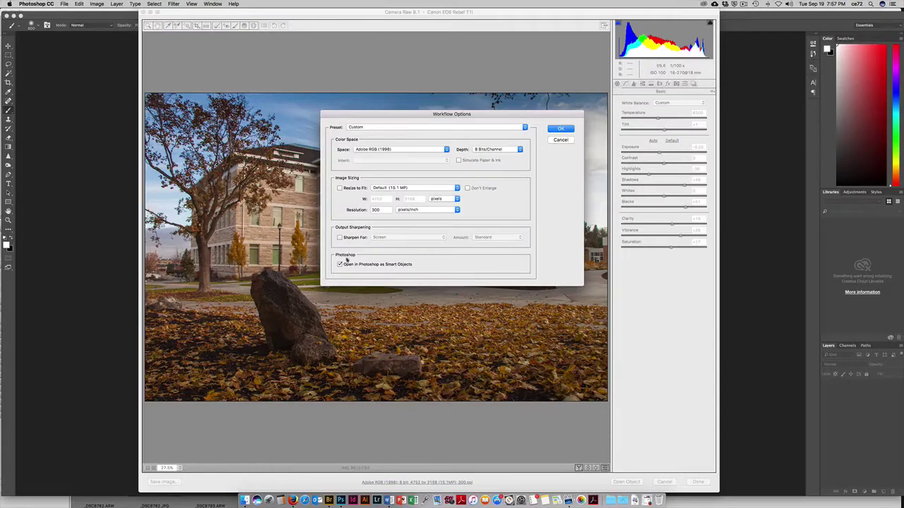
click(560, 130)
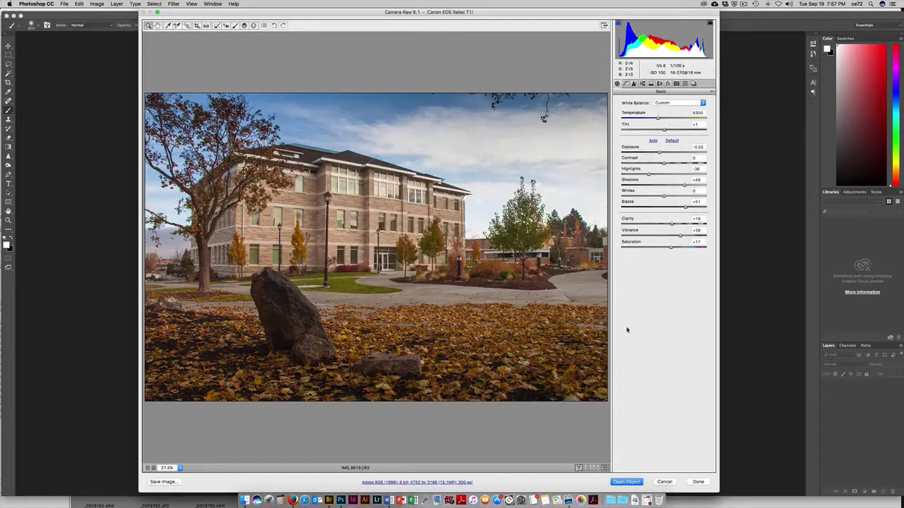
click(628, 481)
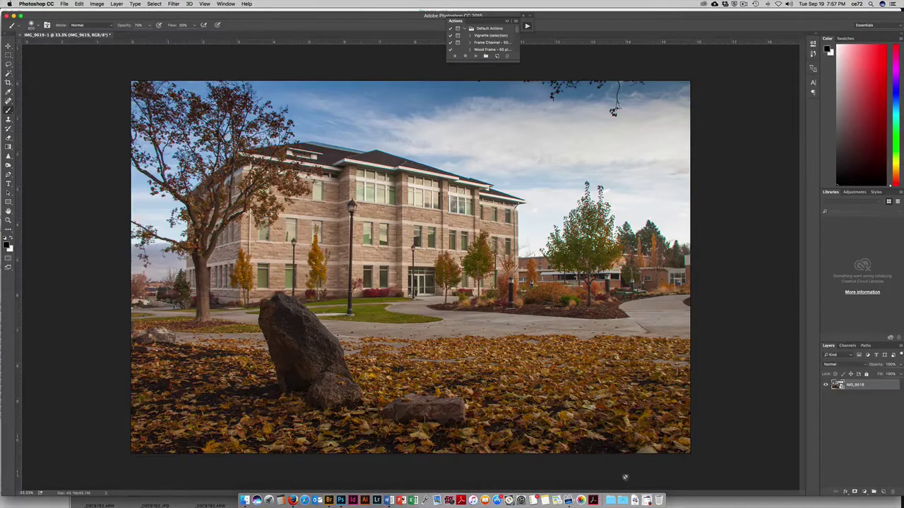
Step: Duplicate the IMG_9619 smart object layer, reopen the copy in Camera Raw, and set its overall Exposure to -0.25
key(super+j)
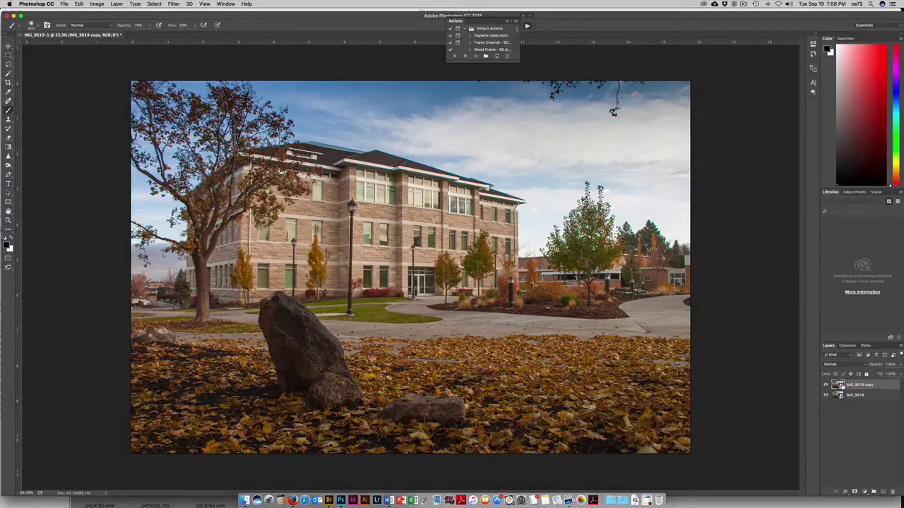
double_click(838, 385)
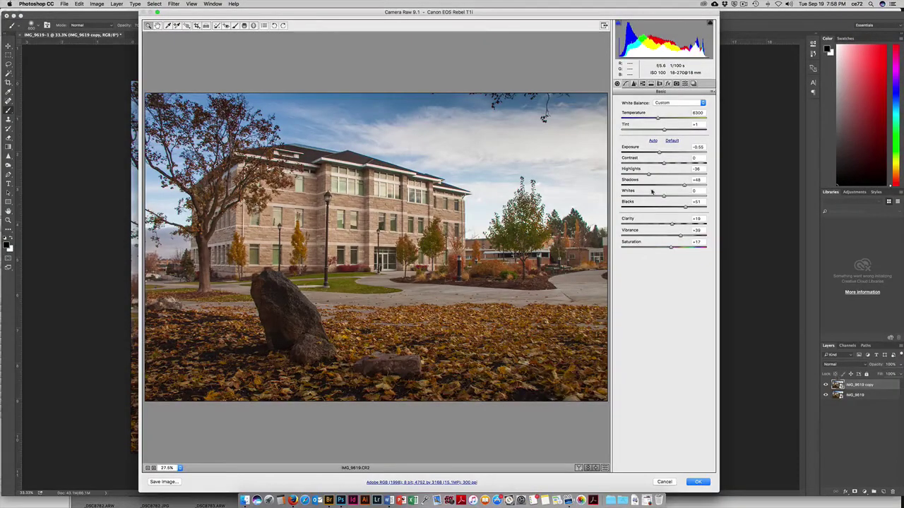
mouse_move(660, 152)
mouse_down()
mouse_move(648, 153)
mouse_move(662, 153)
mouse_up()
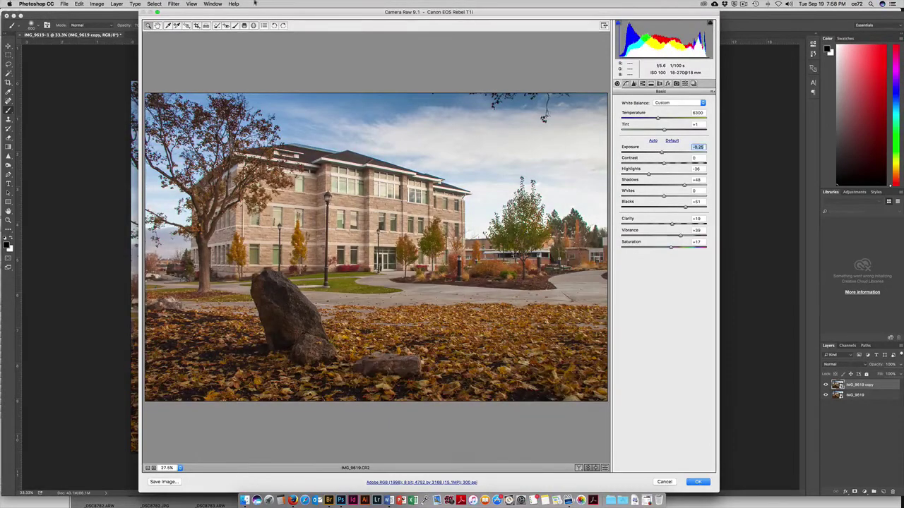
Step: Set the existing graduated filter over the sky to -0.15 Exposure, and apply the raw changes to the smart object copy
click(235, 26)
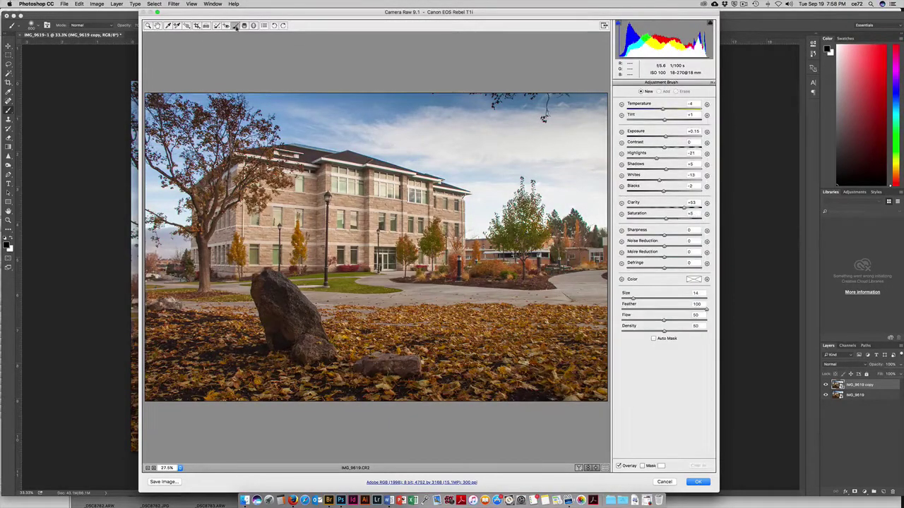
click(244, 25)
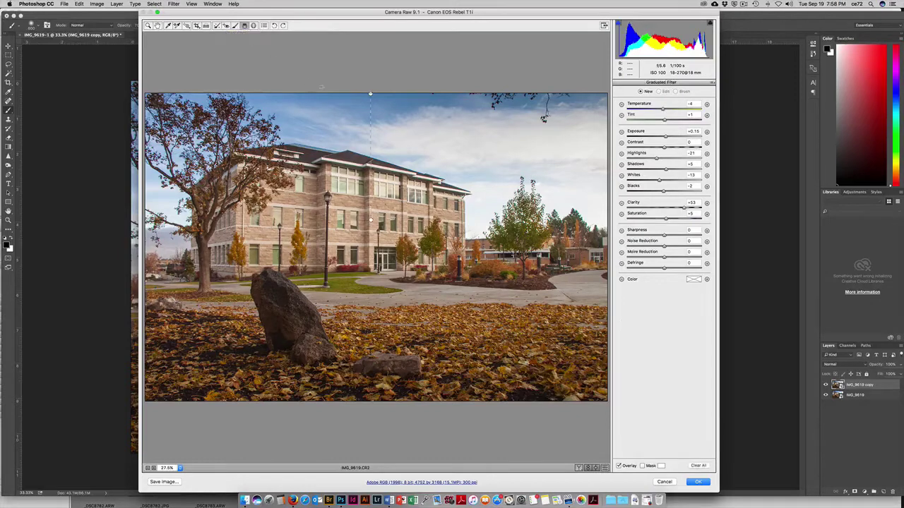
drag(370, 93, 370, 220)
drag(656, 137, 661, 137)
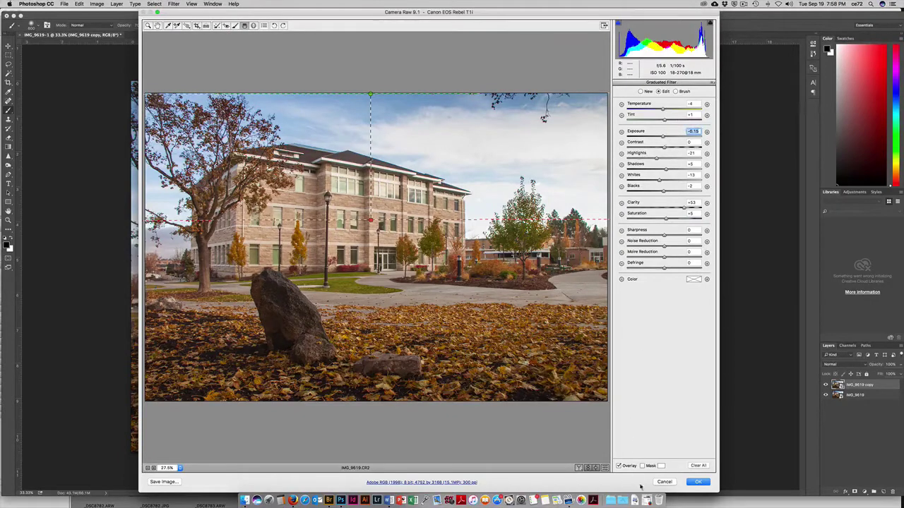
click(696, 482)
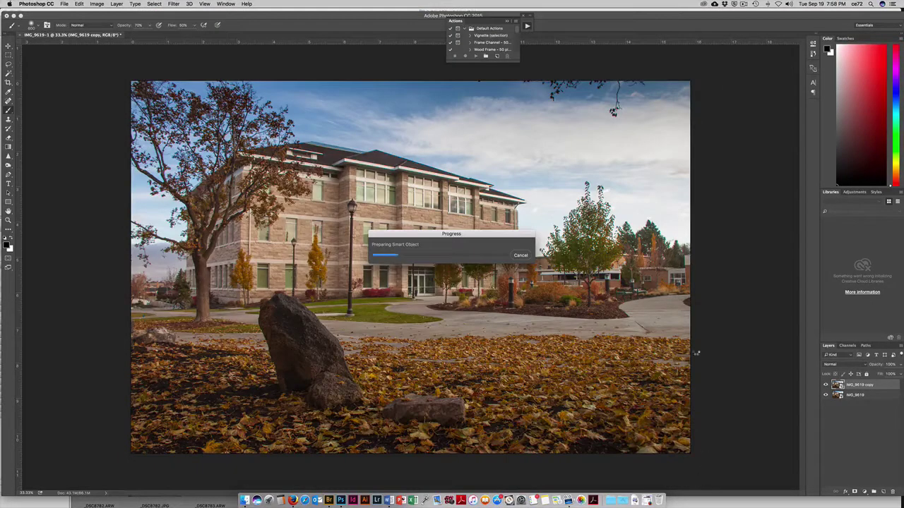